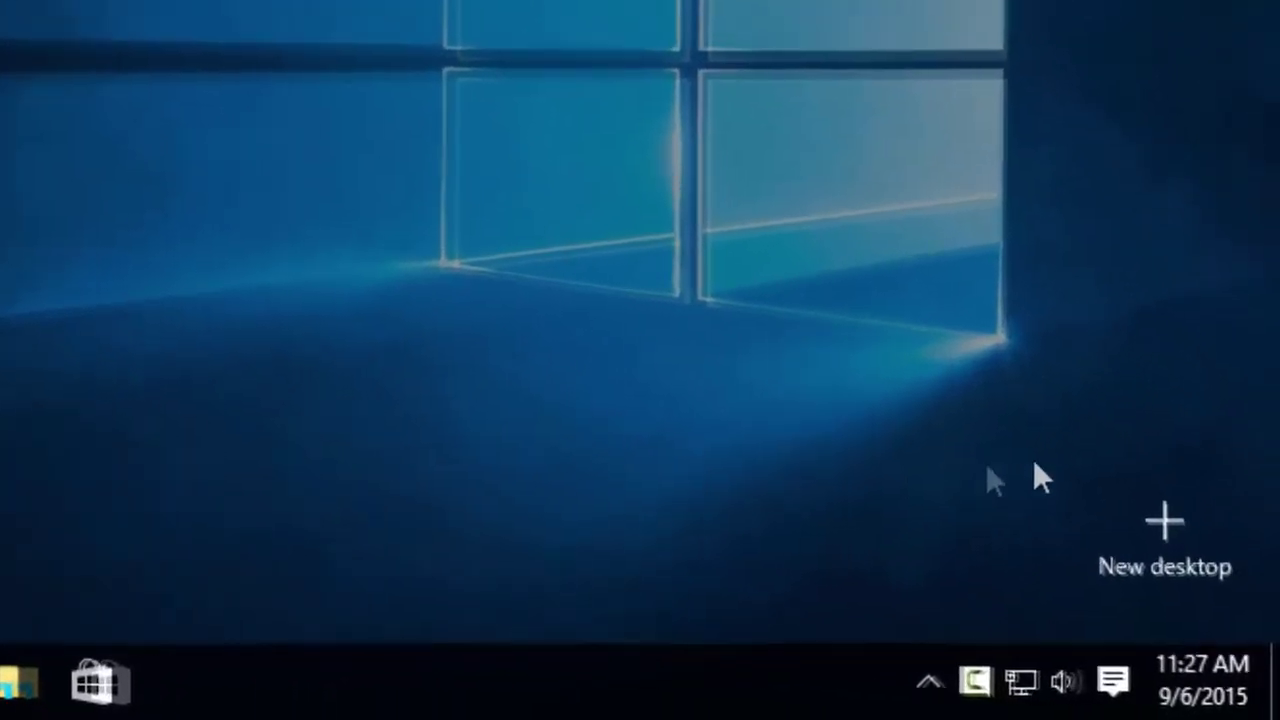
# - Create Desktop 2 in Task View, then switch back to Desktop 1
pyautogui.click(1160, 518)
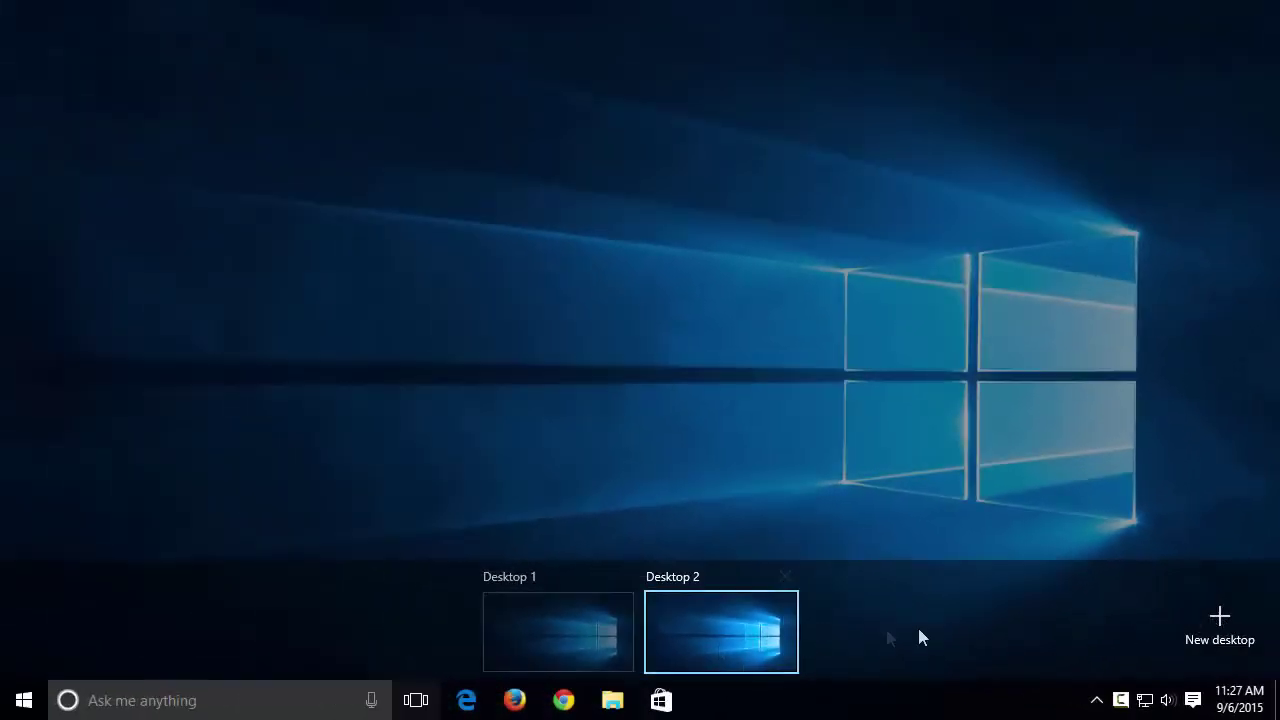
pyautogui.click(516, 628)
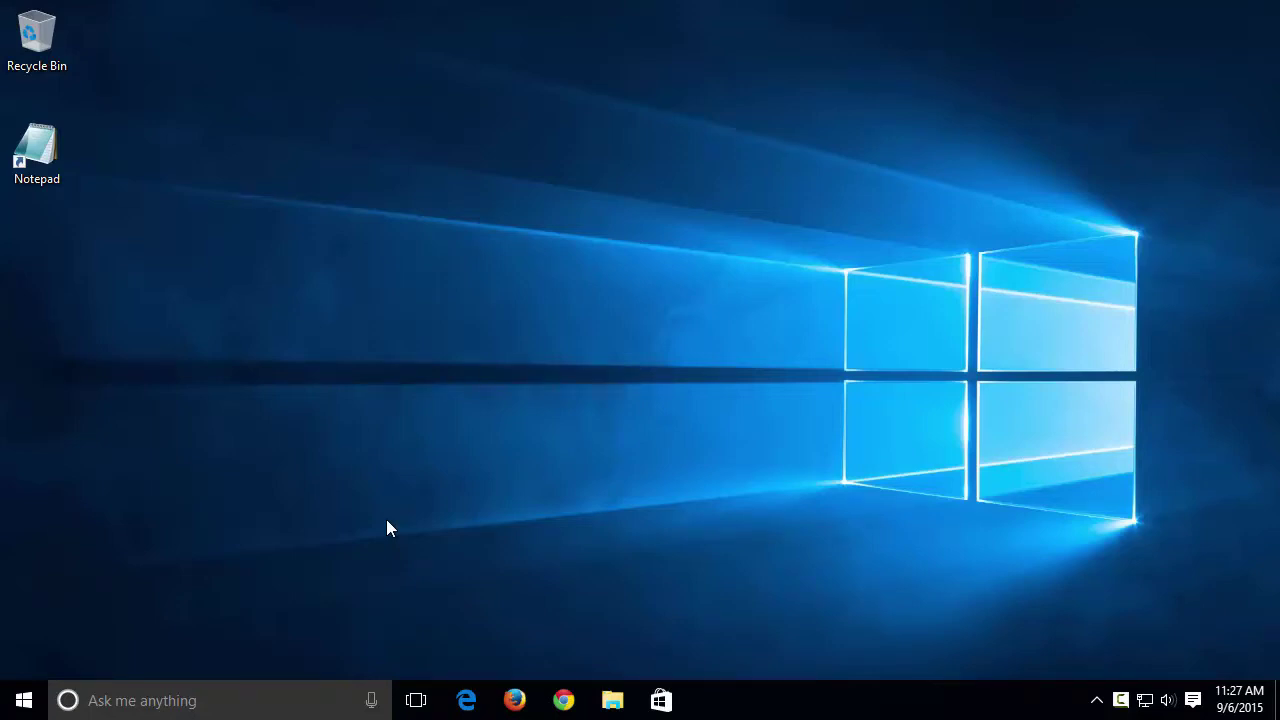
# - Add Desktop 3 from Task View, then return to Desktop 1 after reviewing all three desktops
pyautogui.press('super+Tab')
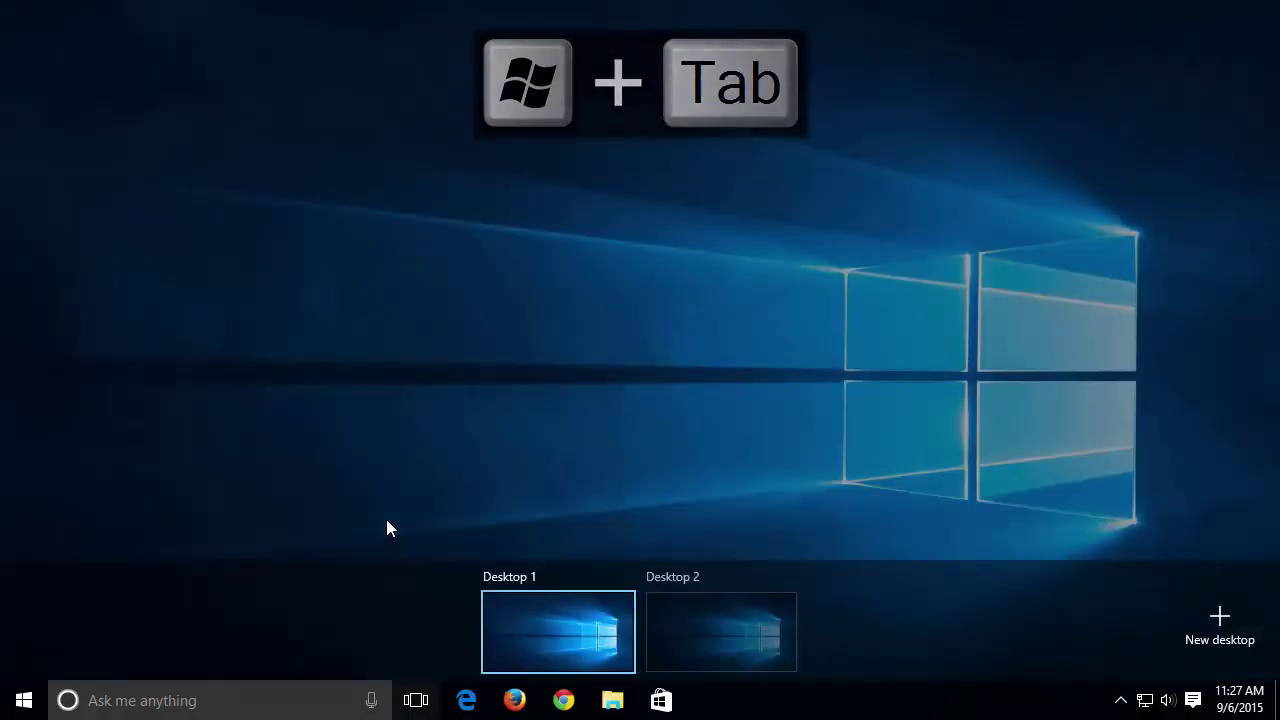
pyautogui.click(1220, 620)
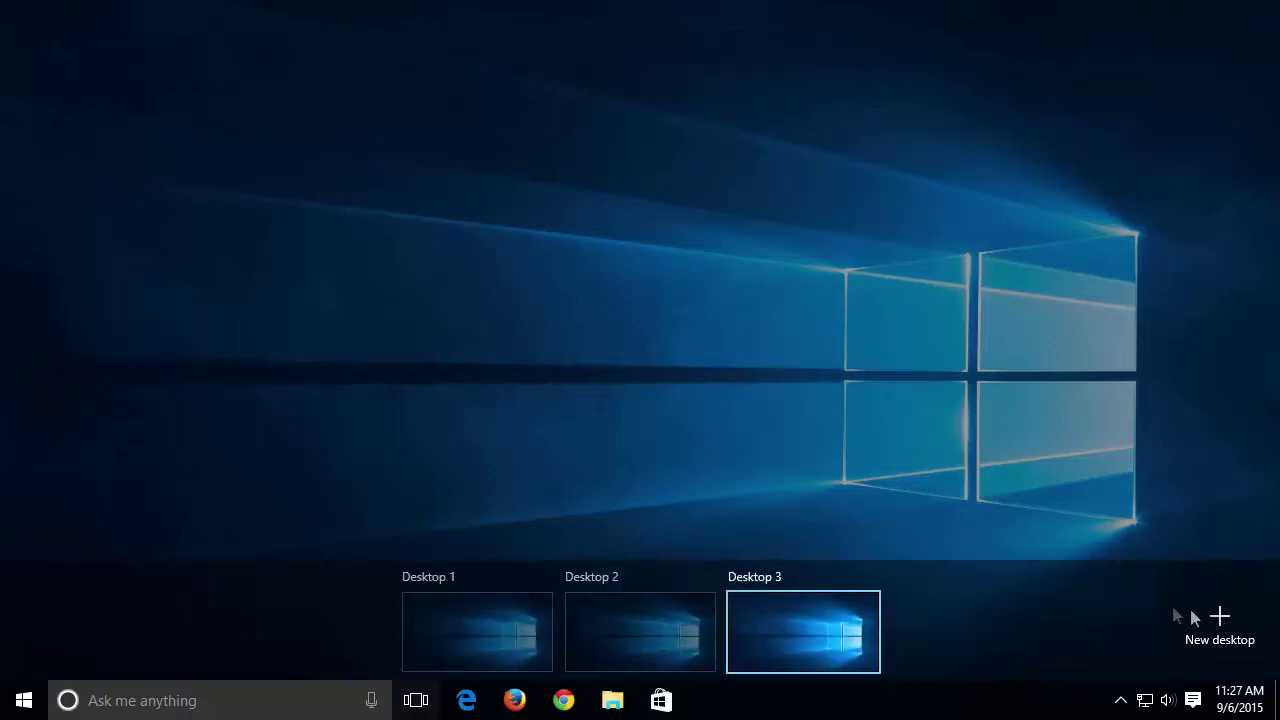
pyautogui.click(489, 613)
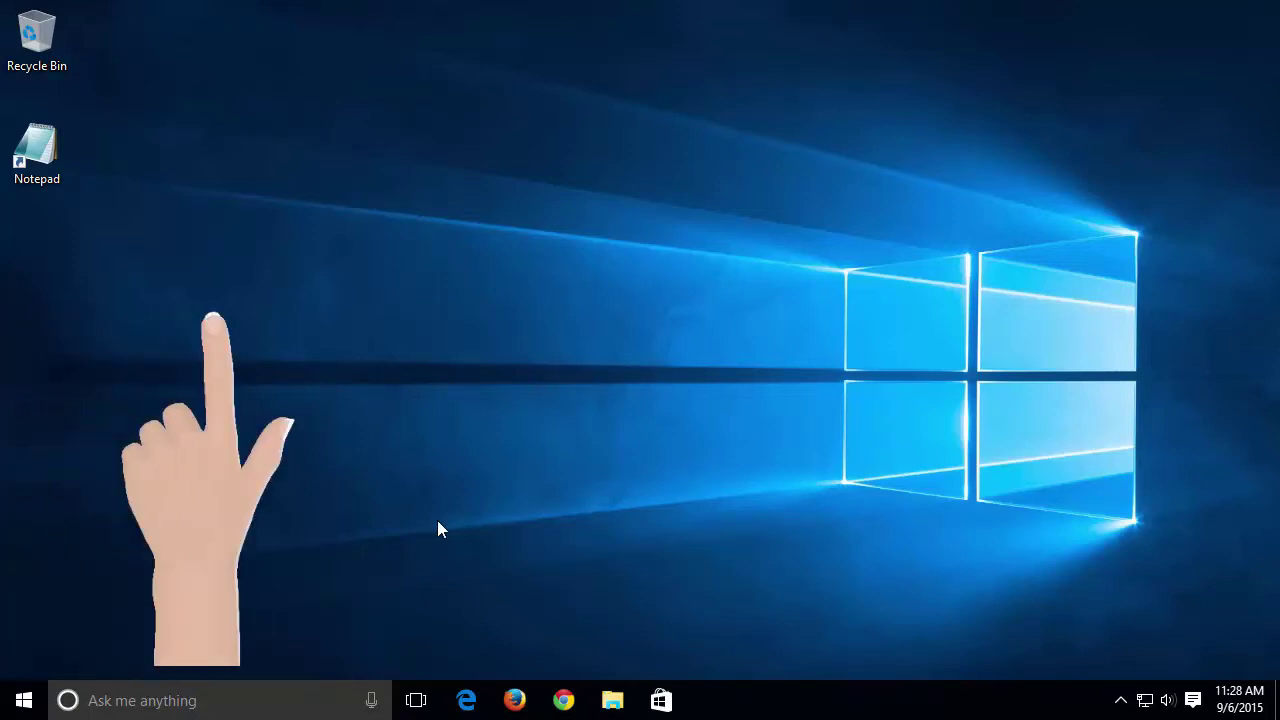
pyautogui.press('super+Tab')
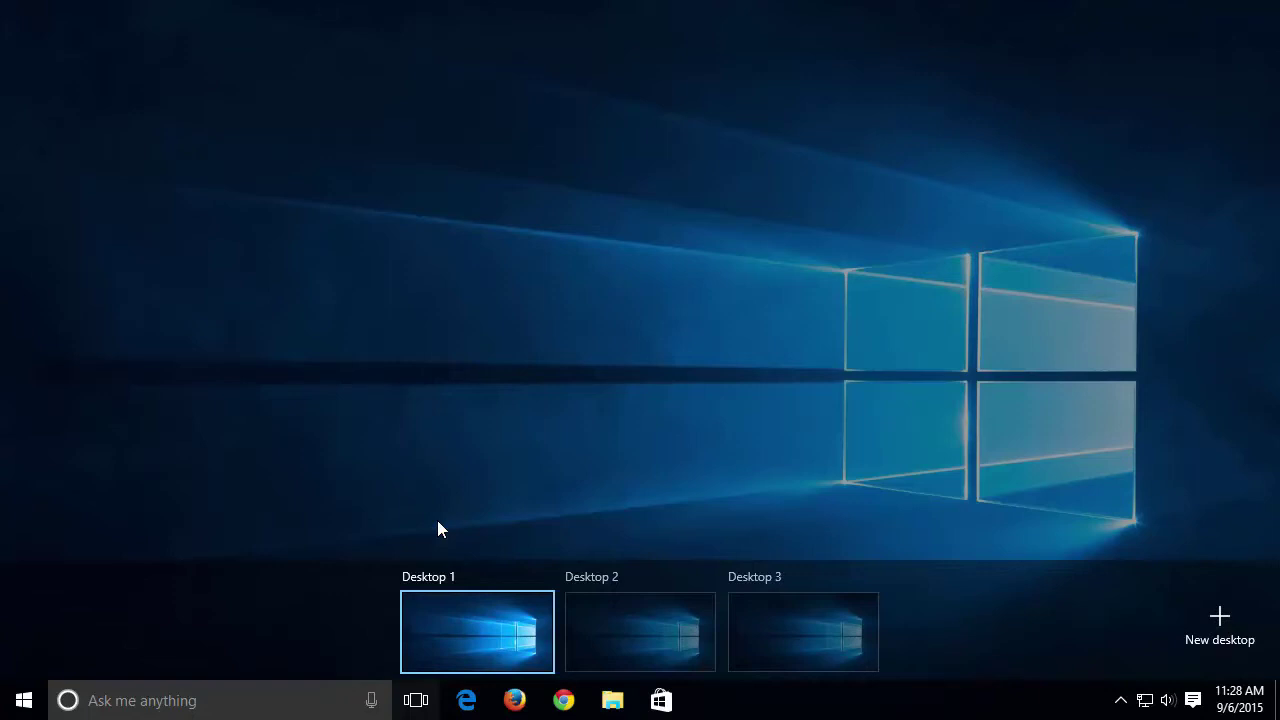
pyautogui.click(493, 633)
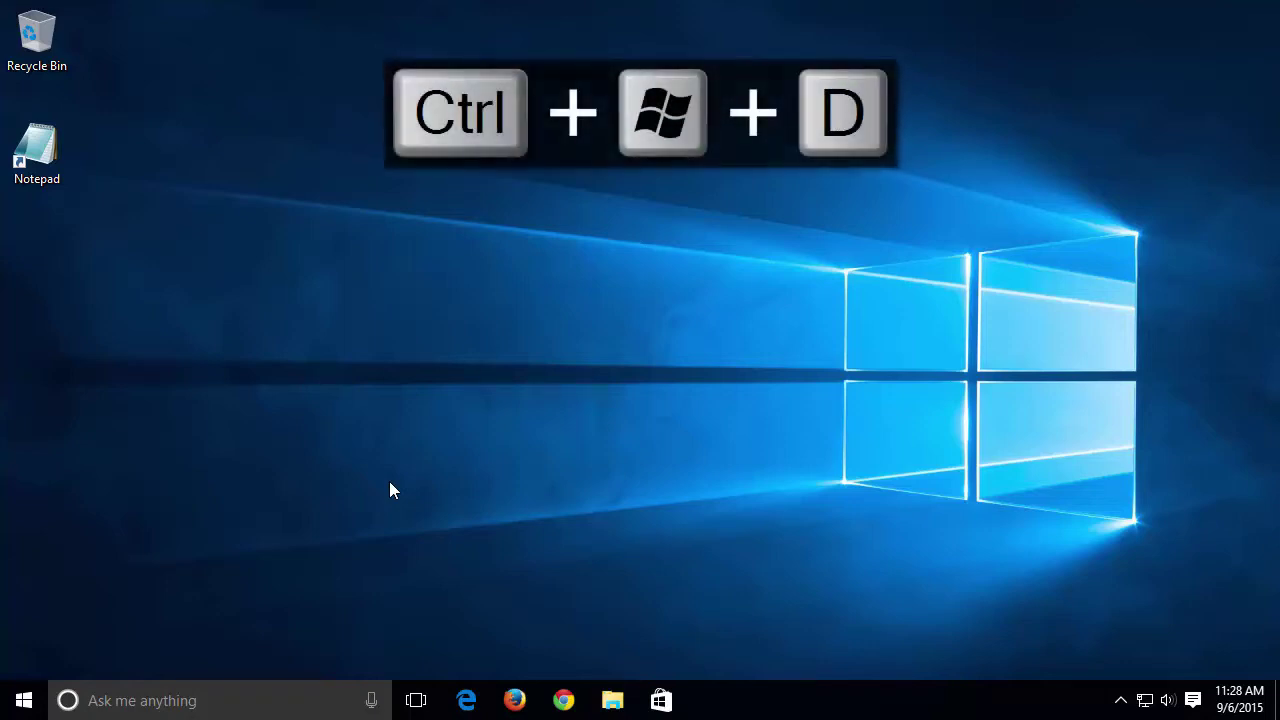
# - Create Desktop 4 with Ctrl+Win+D, confirm all four desktops, and return to Desktop 1
pyautogui.press('ctrl+super+d')
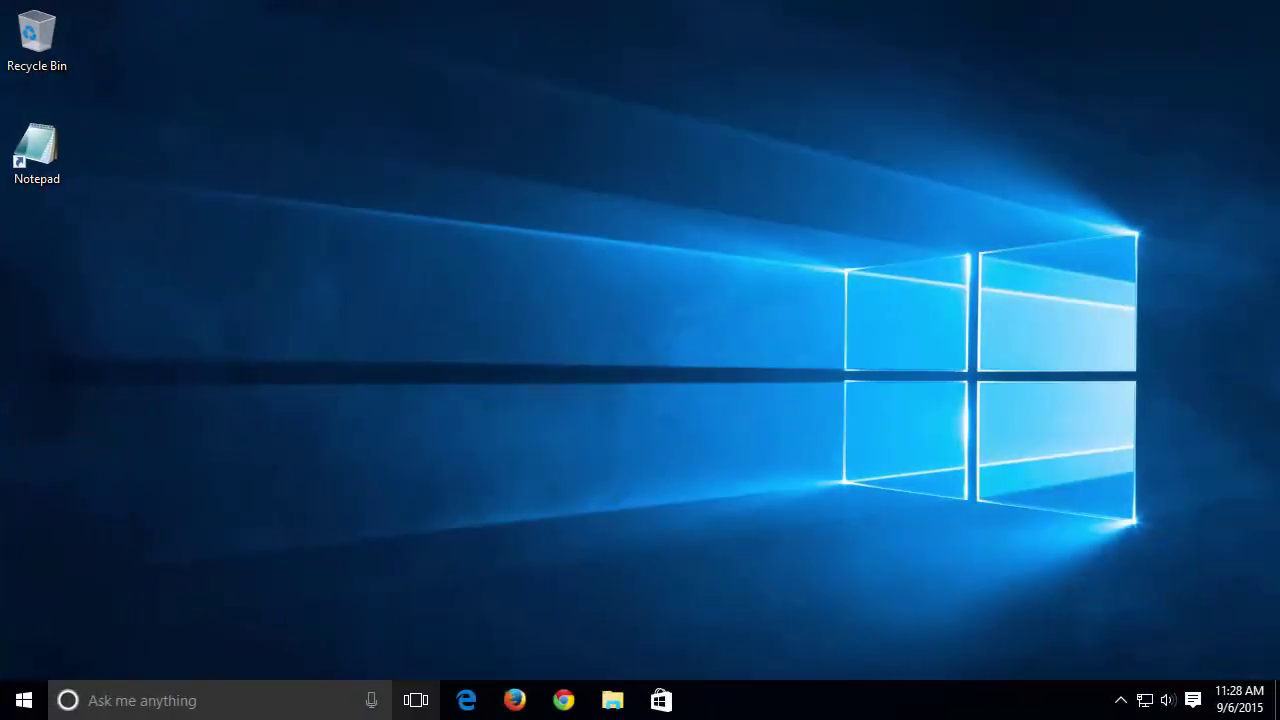
pyautogui.click(418, 702)
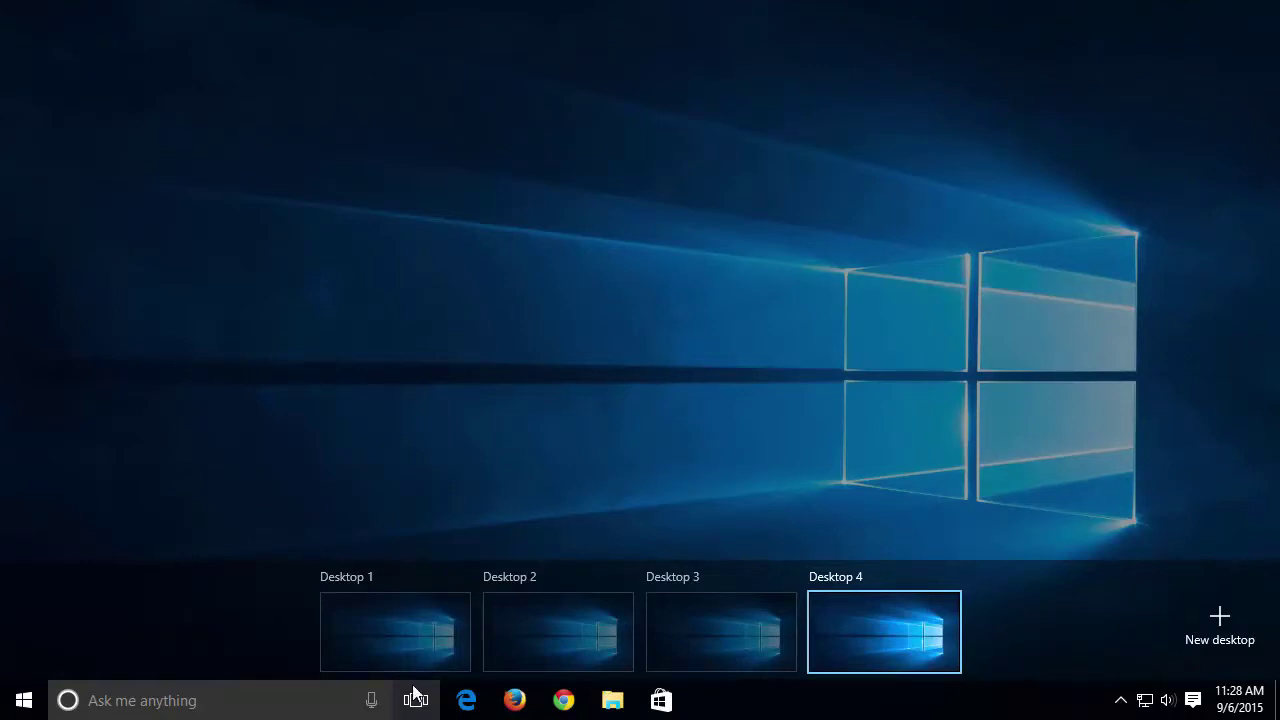
pyautogui.click(378, 628)
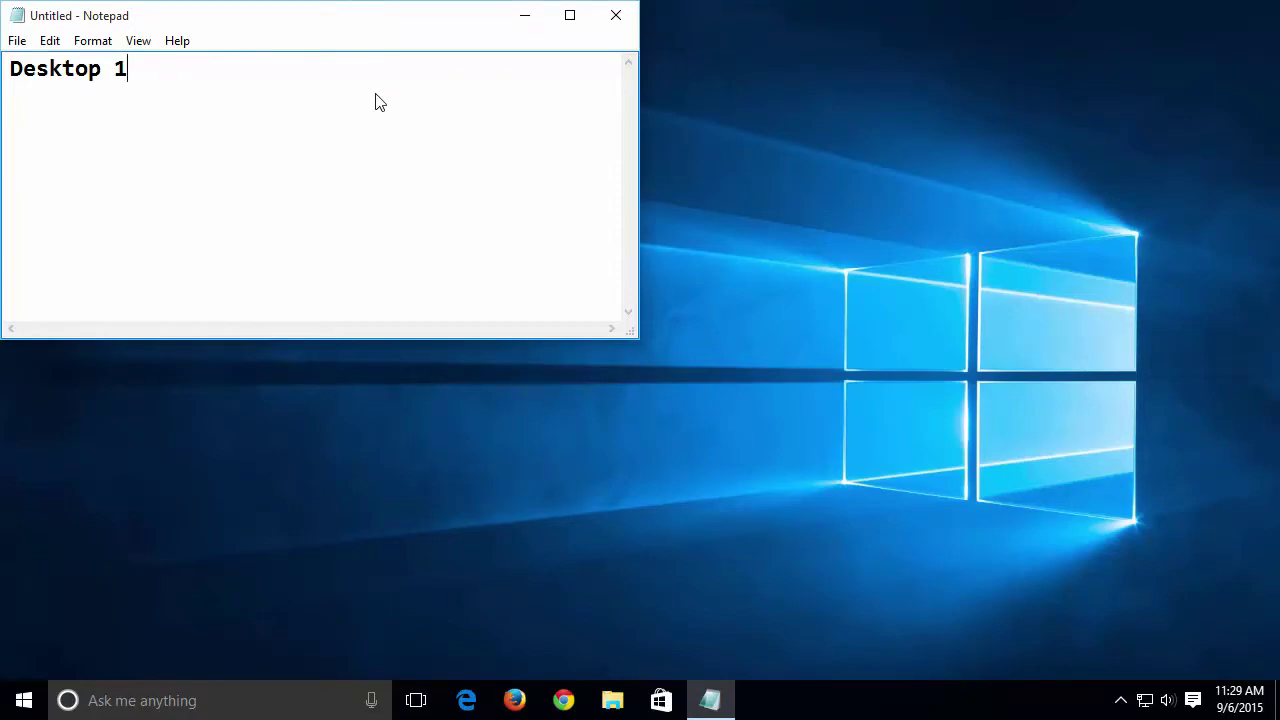
# - Move across to Desktop 4 and launch a Notepad window there
pyautogui.press('ctrl+super+Right')
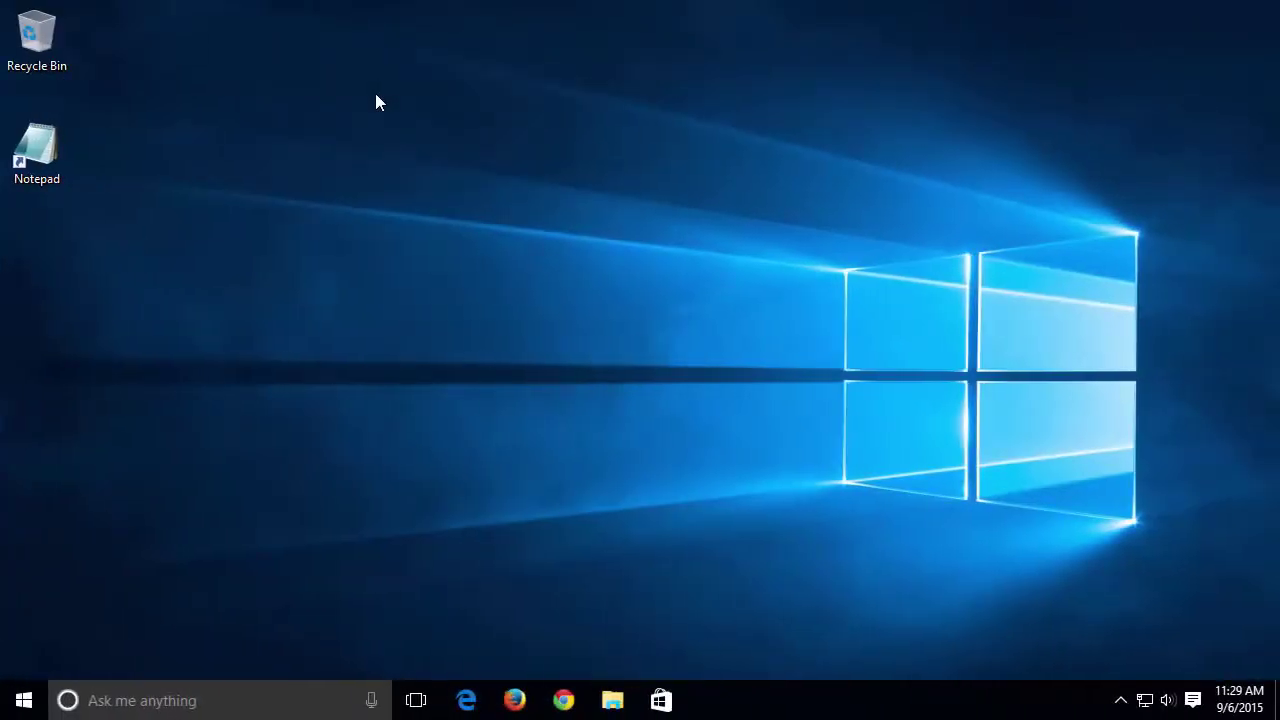
pyautogui.press('ctrl+super+Right')
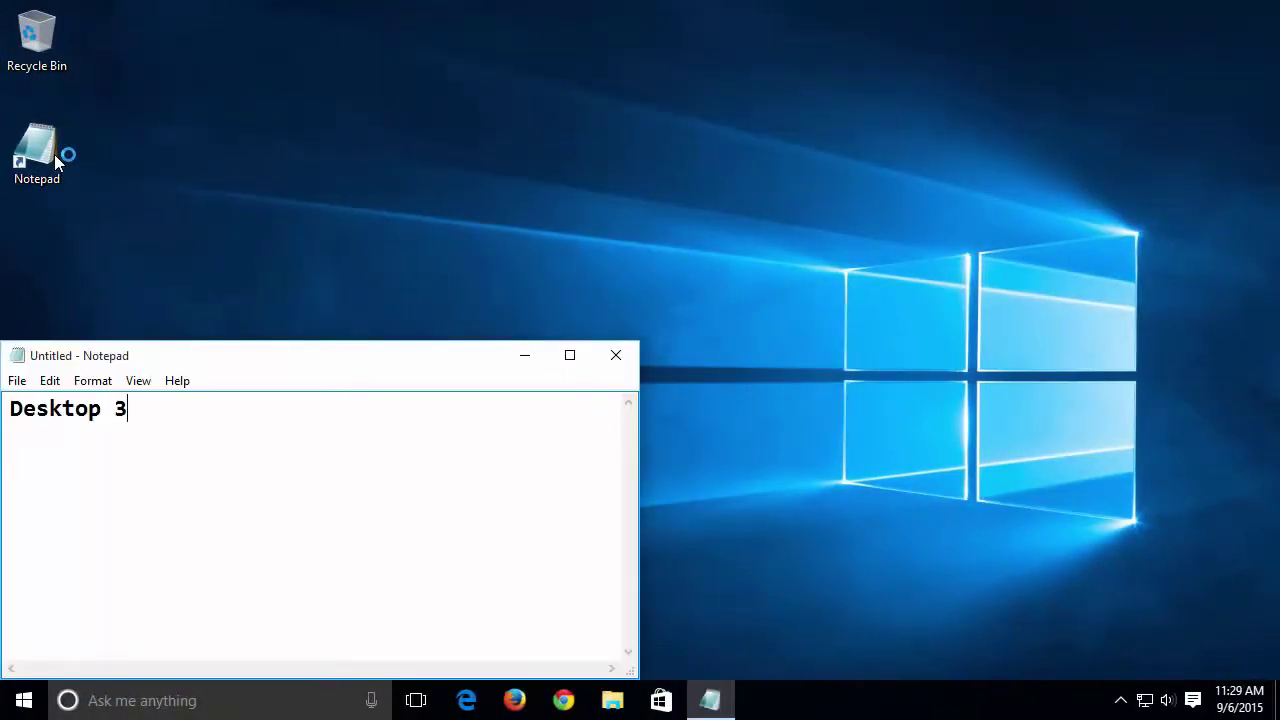
pyautogui.press('ctrl+super+Right')
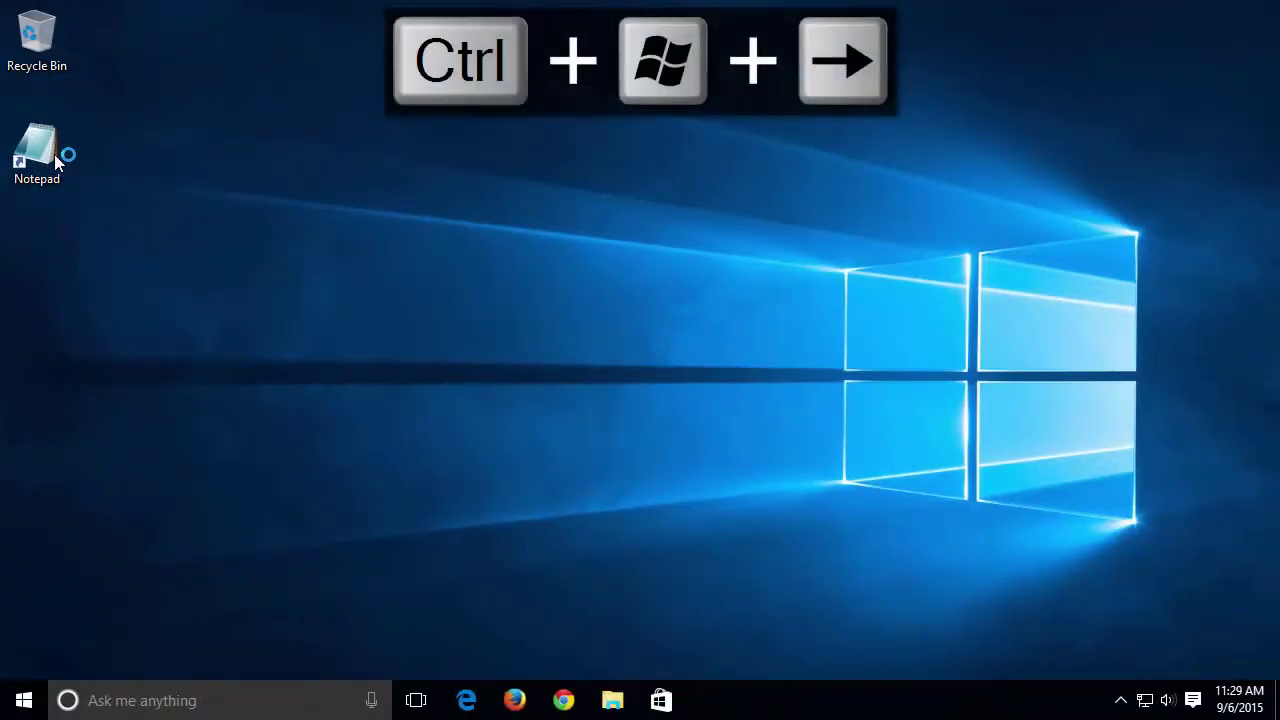
pyautogui.doubleClick(56, 160)
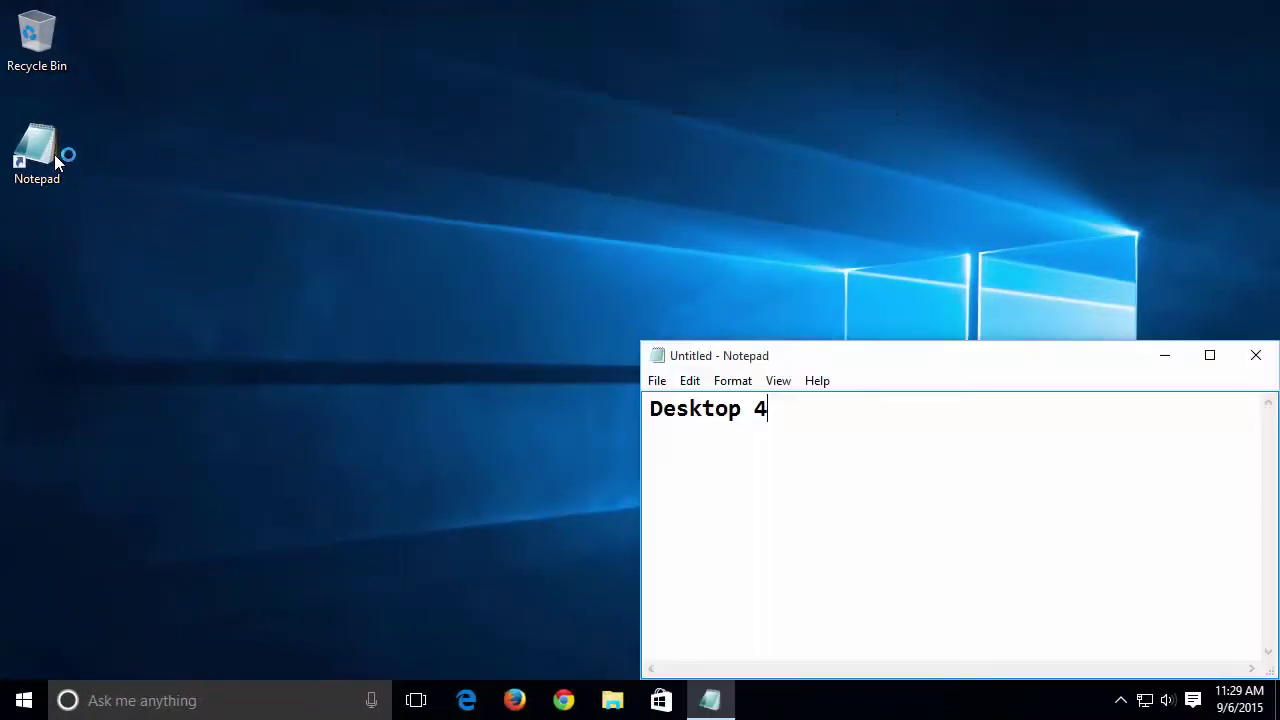
pyautogui.click(55, 160)
# - Move the 'Desktop 4' Notepad window to Desktop 3 from its Task View menu
pyautogui.press('super+Tab')
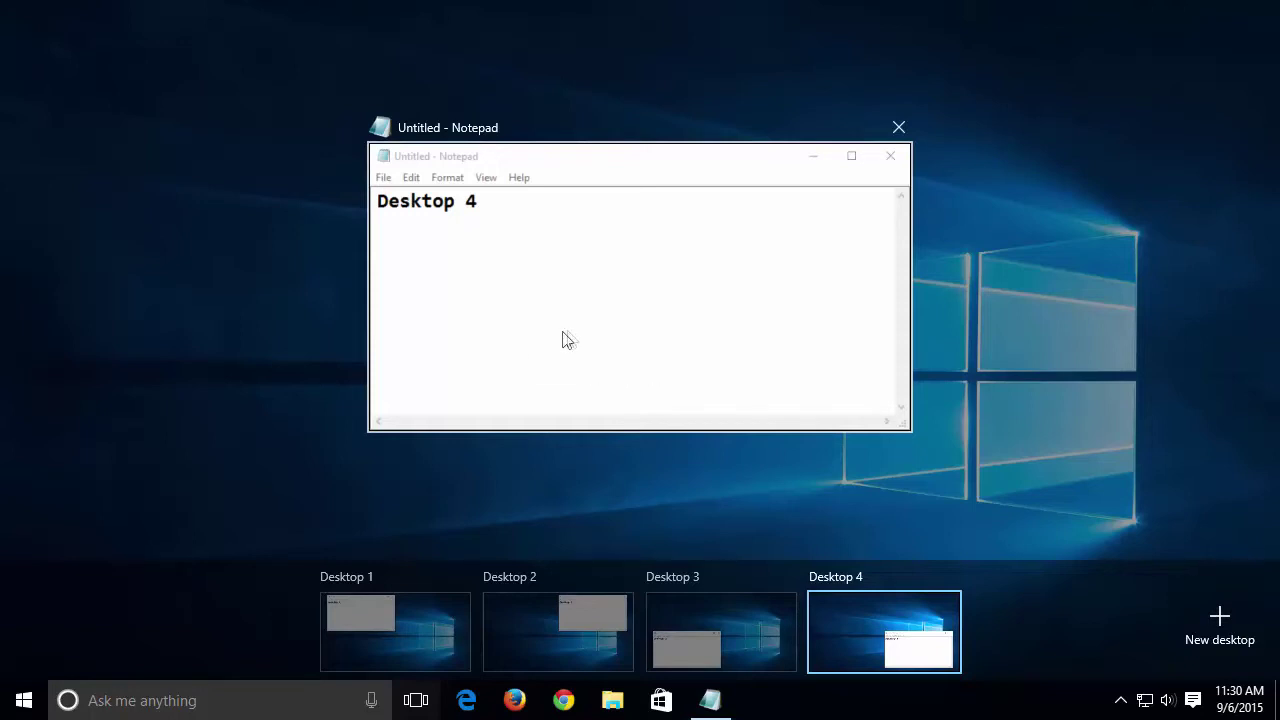
pyautogui.rightClick(581, 156)
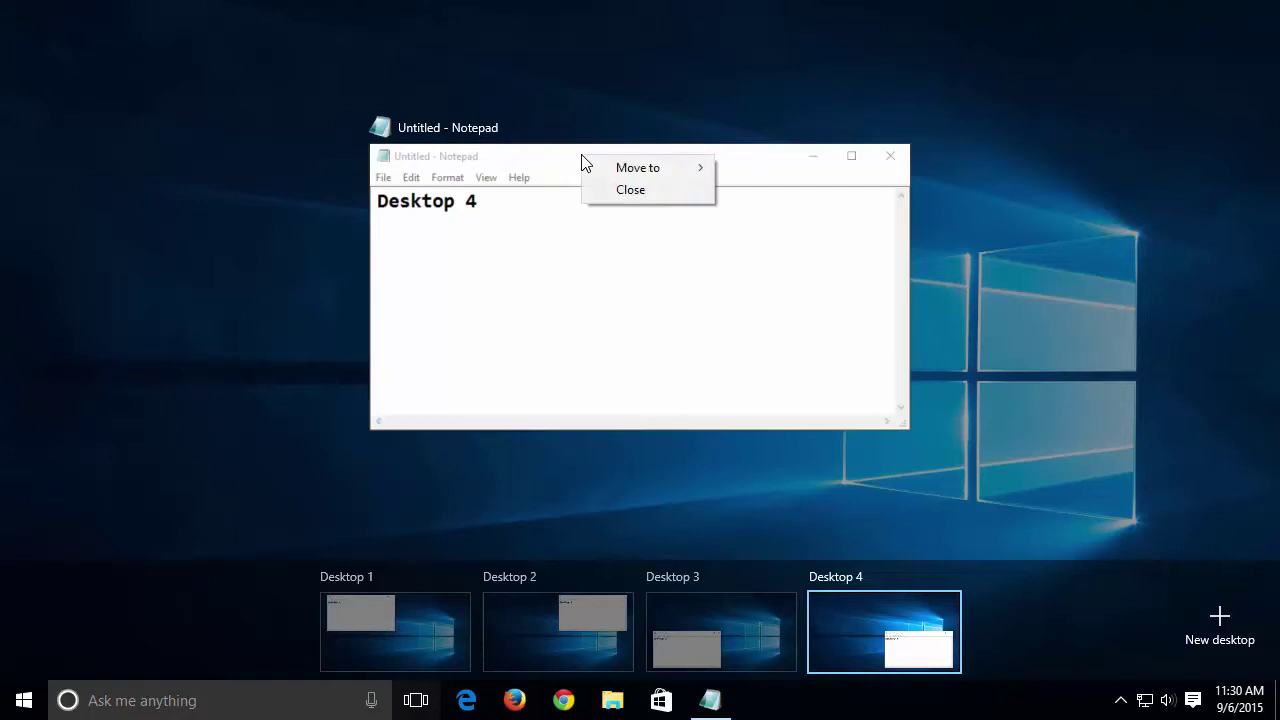
pyautogui.moveTo(640, 170)
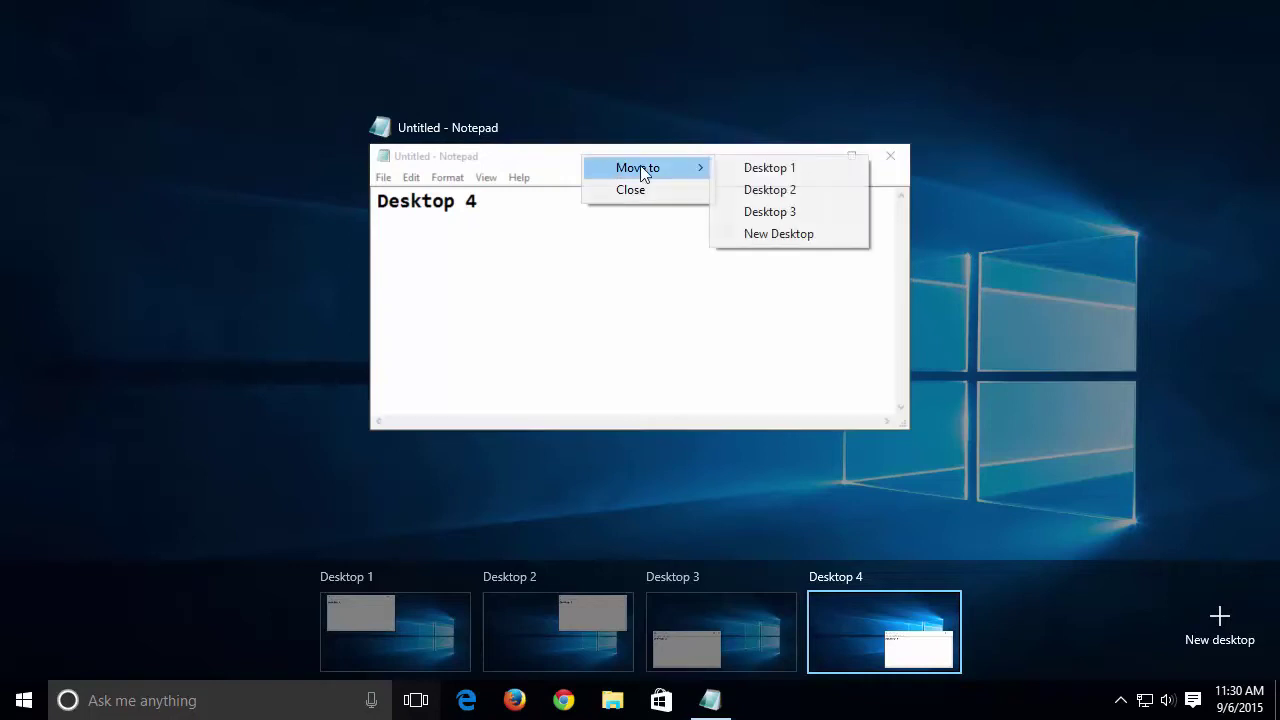
pyautogui.click(768, 212)
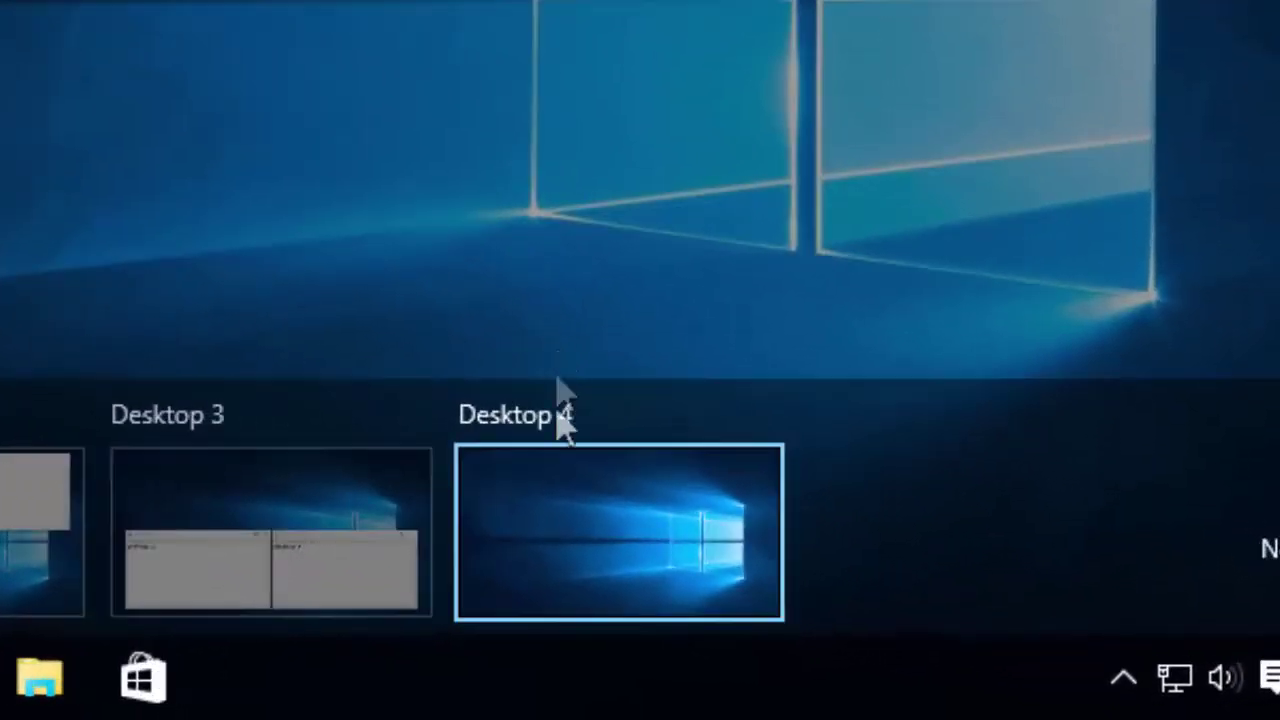
# - Switch to the empty Desktop 4, close it with Ctrl+Win+F4, and reopen Task View
pyautogui.moveTo(884, 637)
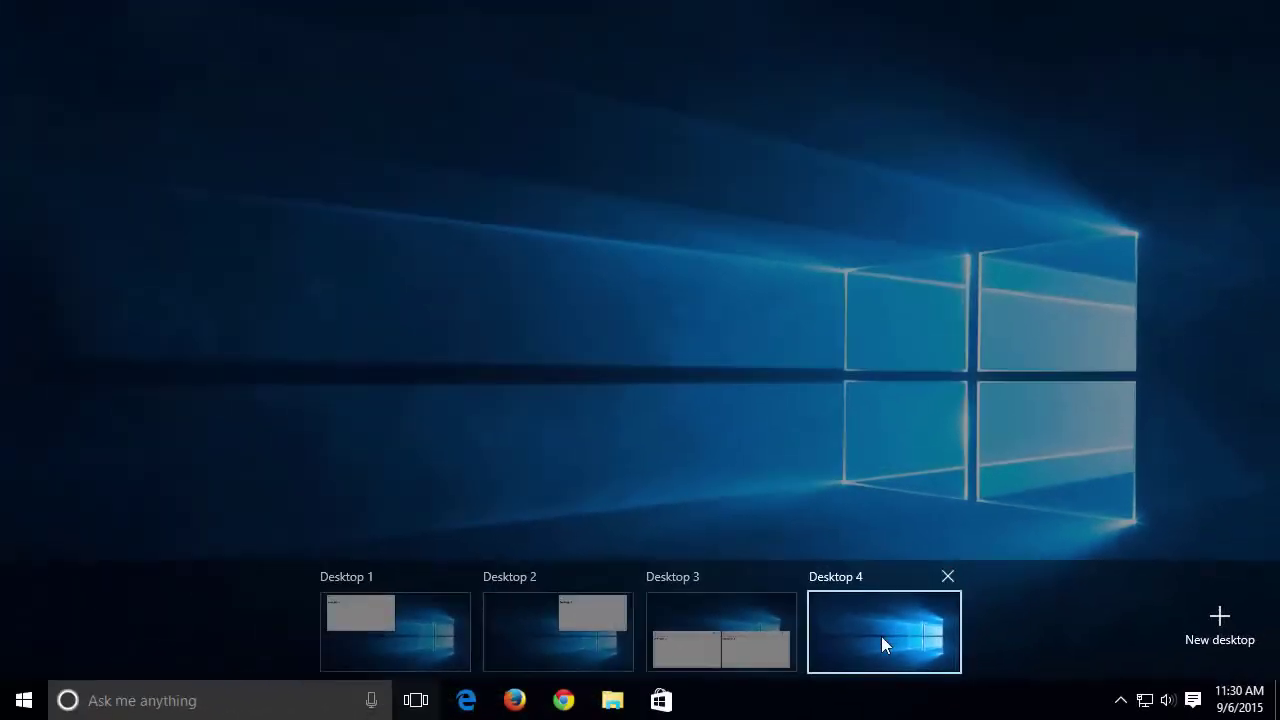
pyautogui.click(608, 547)
pyautogui.press('ctrl+super+F4')
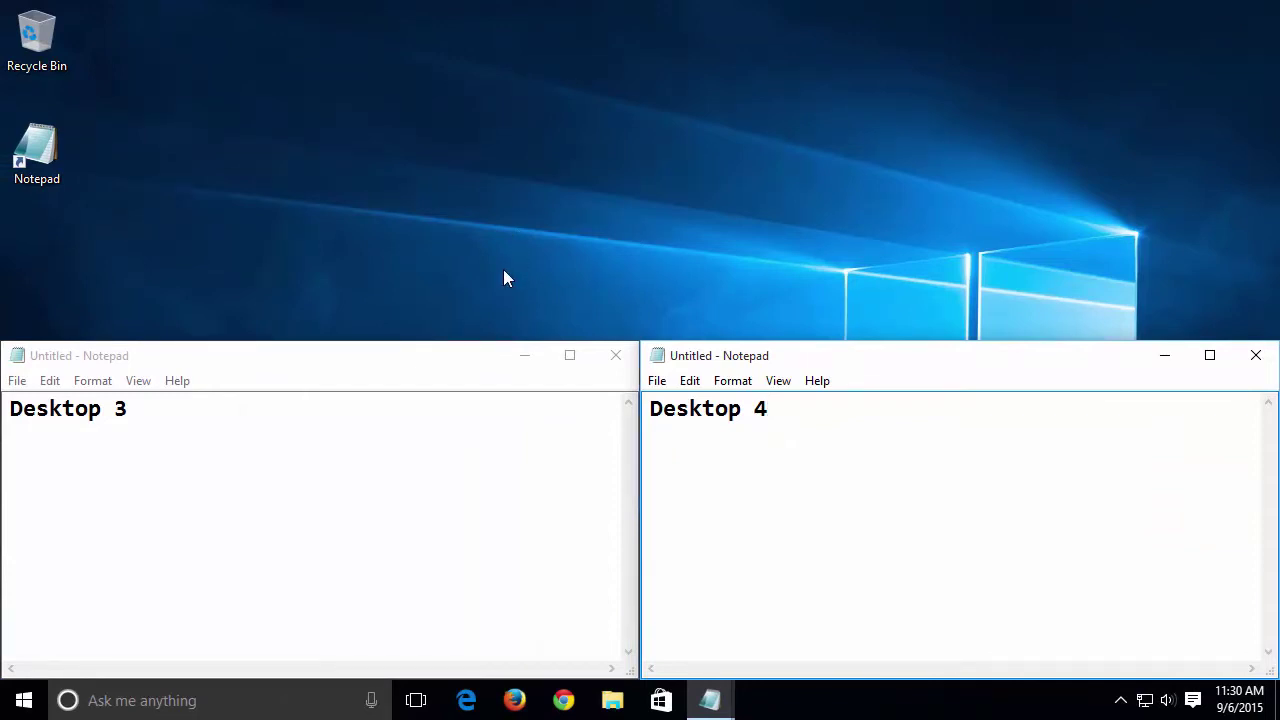
pyautogui.click(416, 701)
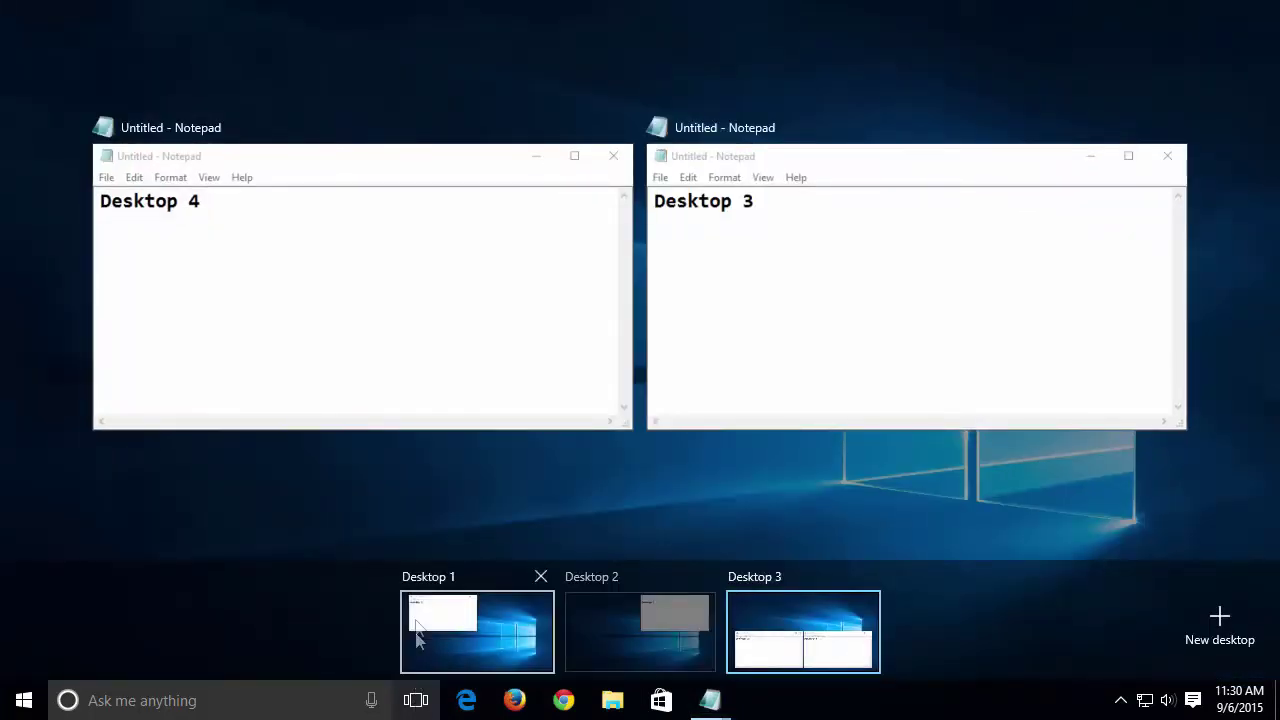
# - Return to Desktop 3, Alt+Tab to the 'Desktop 4' Notepad window, and open Settings
pyautogui.click(431, 499)
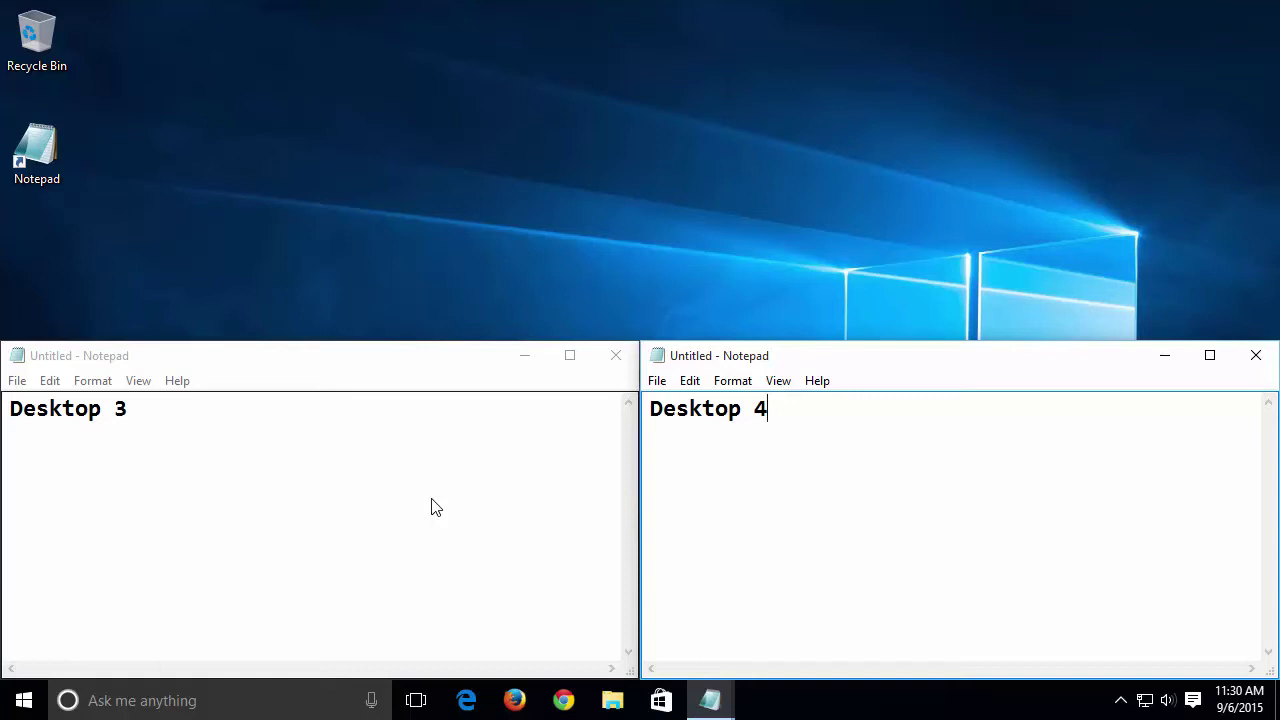
pyautogui.hotkey('alt', 'Tab')
pyautogui.hotkey('alt', 'Tab')
pyautogui.hotkey('alt', 'Tab')
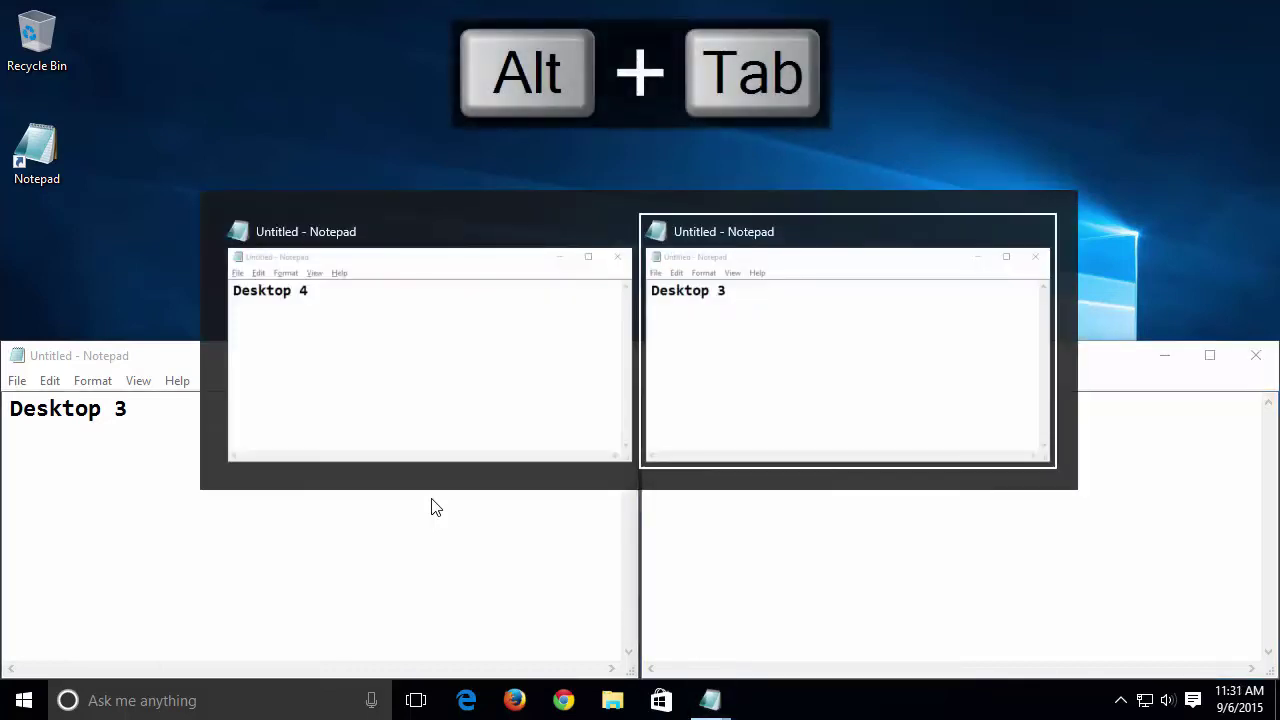
pyautogui.hotkey('alt', 'Tab')
pyautogui.hotkey('alt', 'Tab')
pyautogui.hotkey('alt', 'Tab')
pyautogui.hotkey('alt', 'Tab')
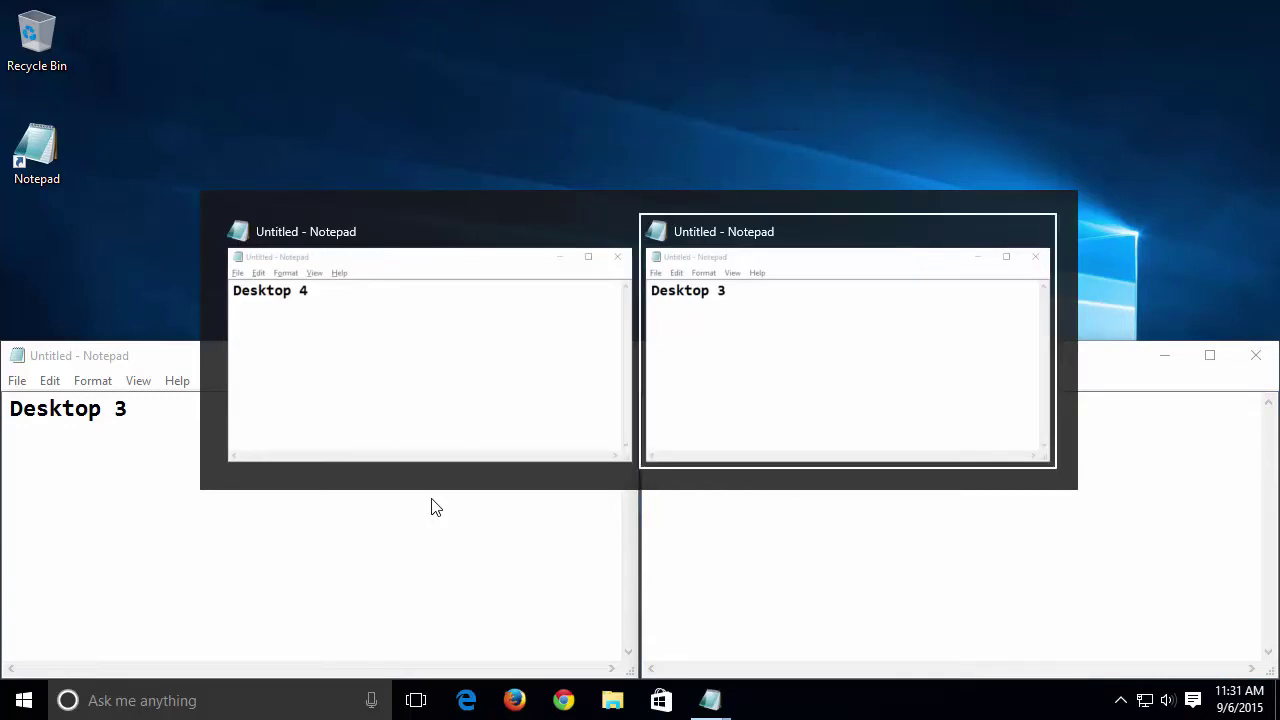
pyautogui.hotkey('alt', 'Tab')
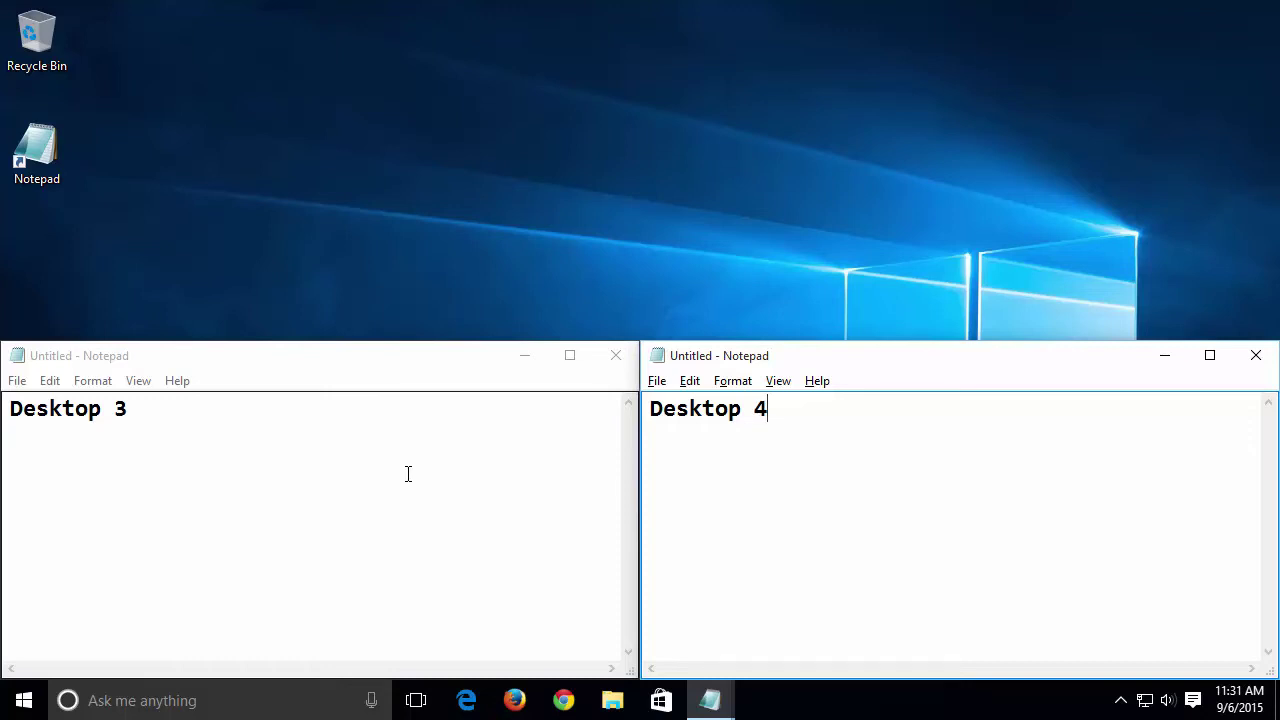
pyautogui.press('super+i')
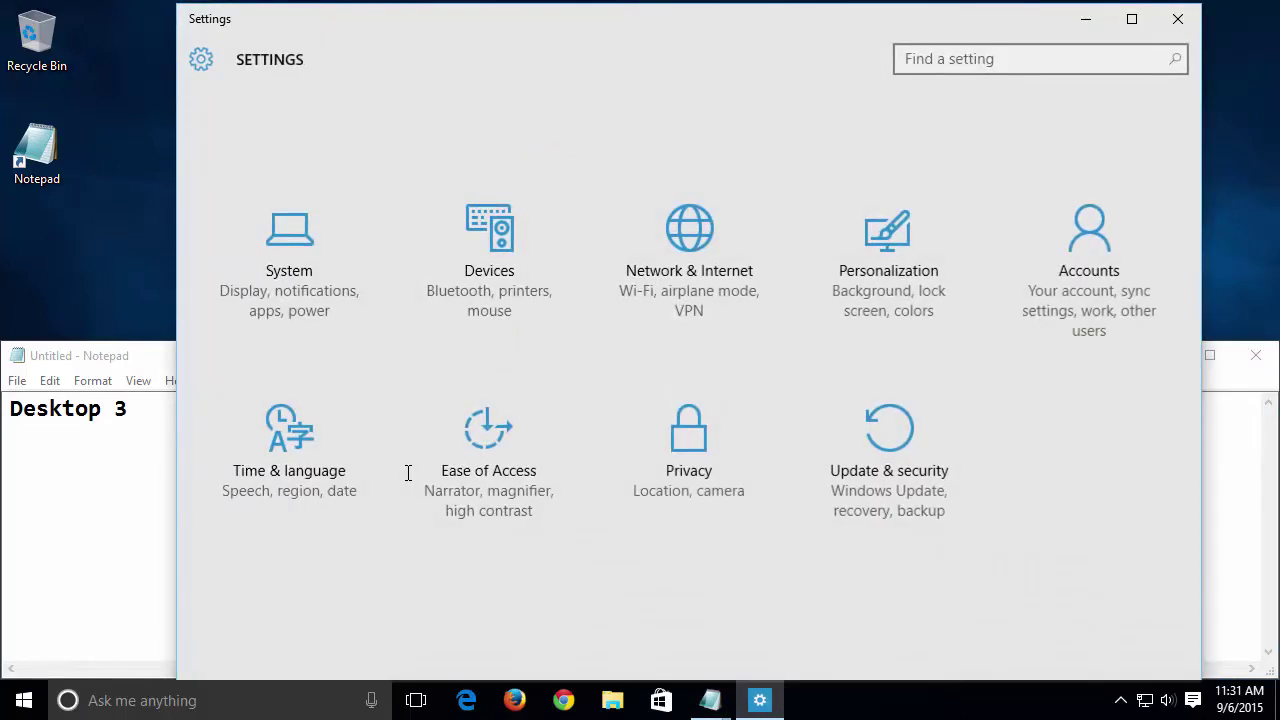
# - Set System > Multitasking Alt+Tab to show windows from All desktops, then close Settings
pyautogui.click(294, 288)
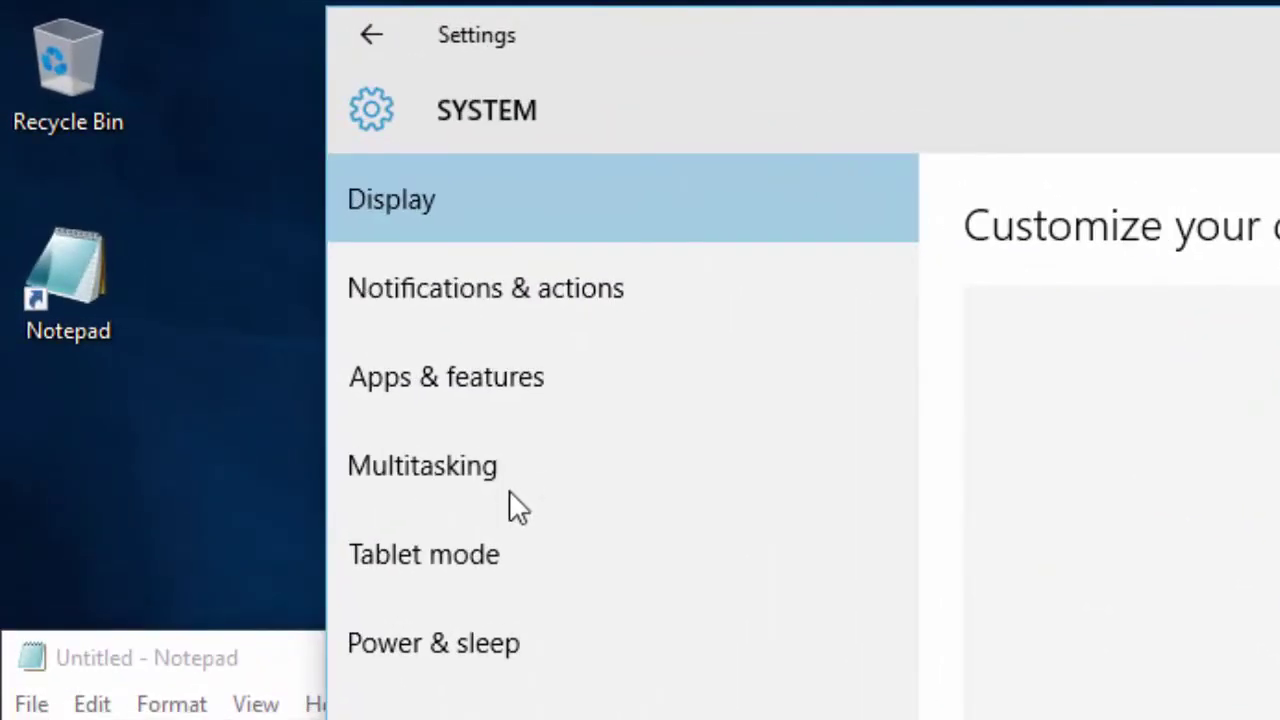
pyautogui.click(420, 472)
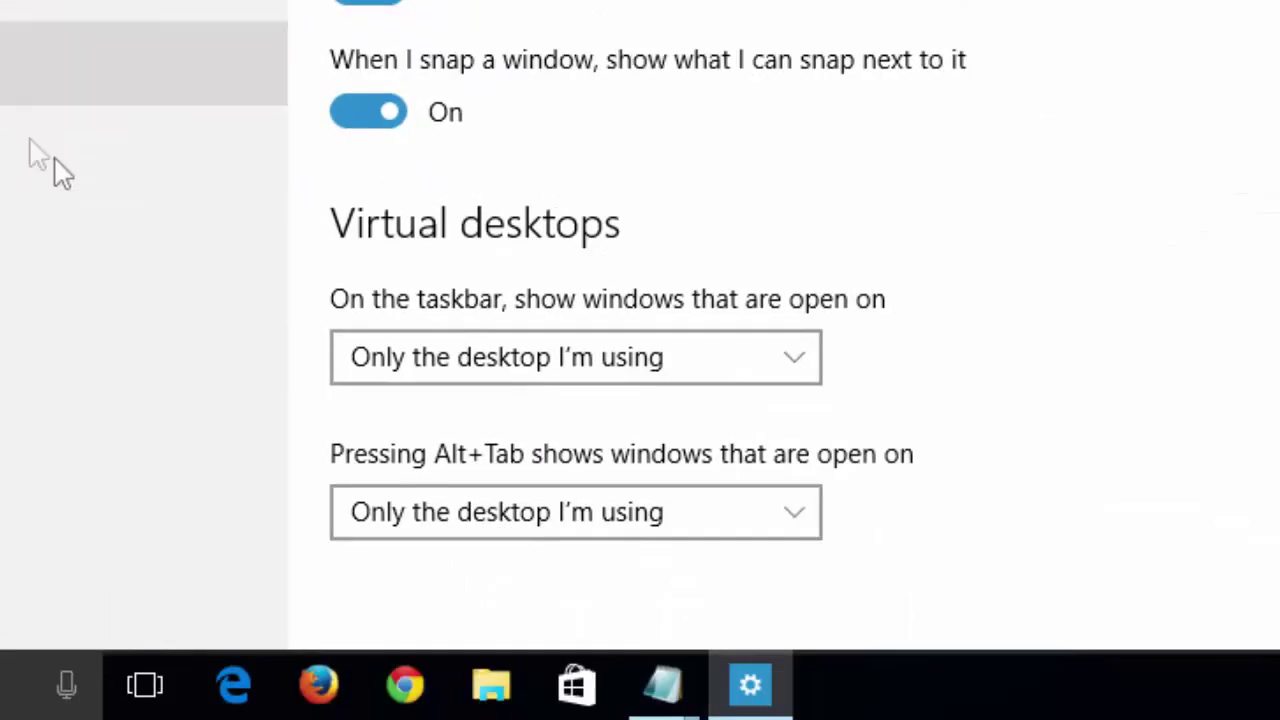
pyautogui.click(808, 522)
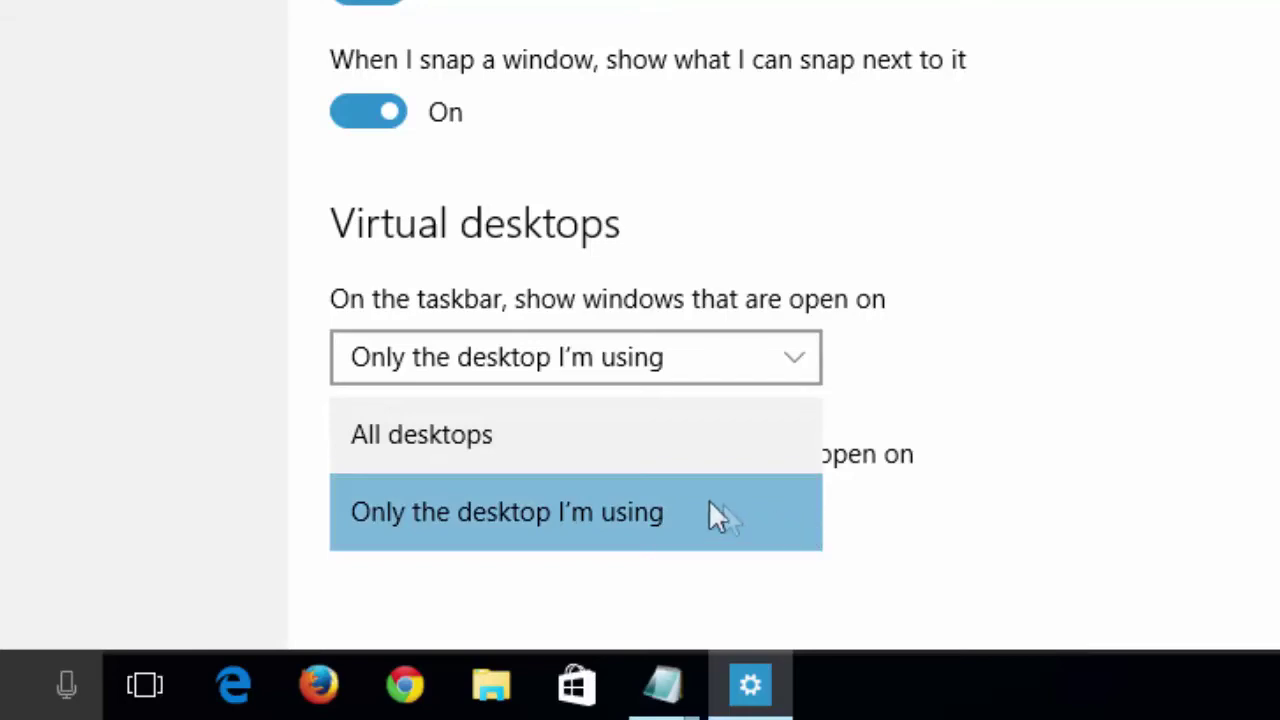
pyautogui.click(432, 436)
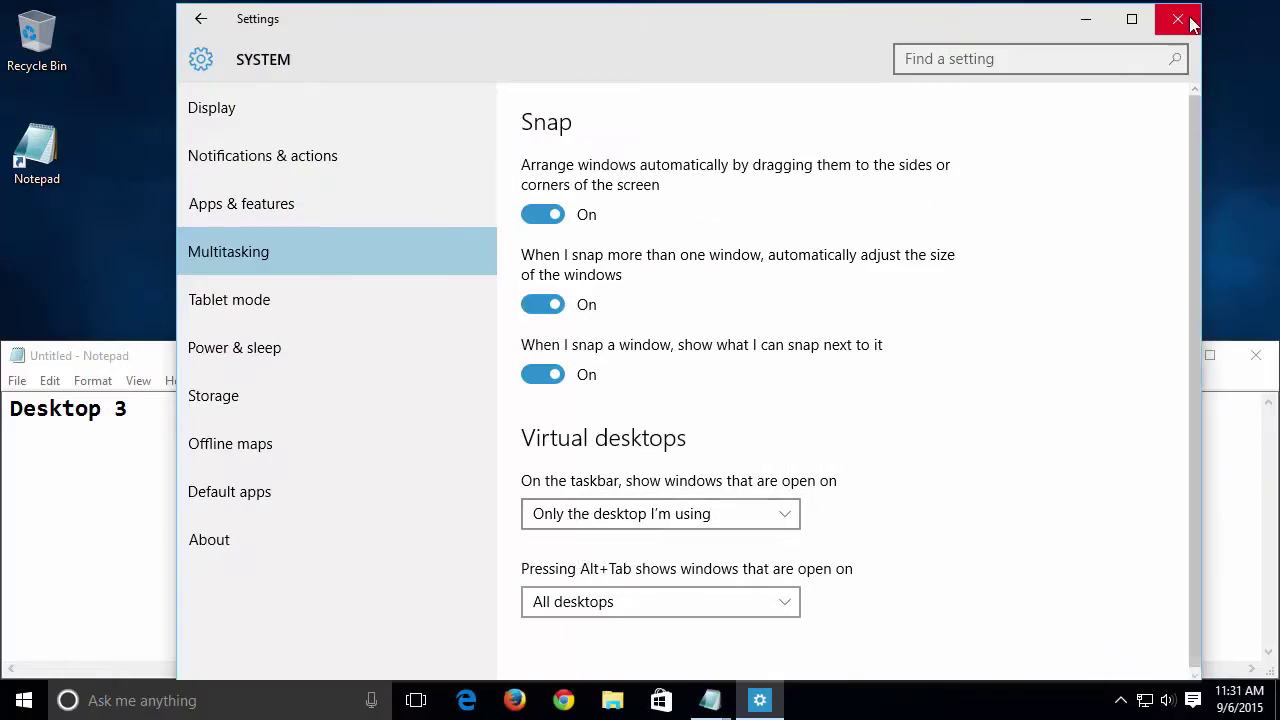
pyautogui.click(1178, 19)
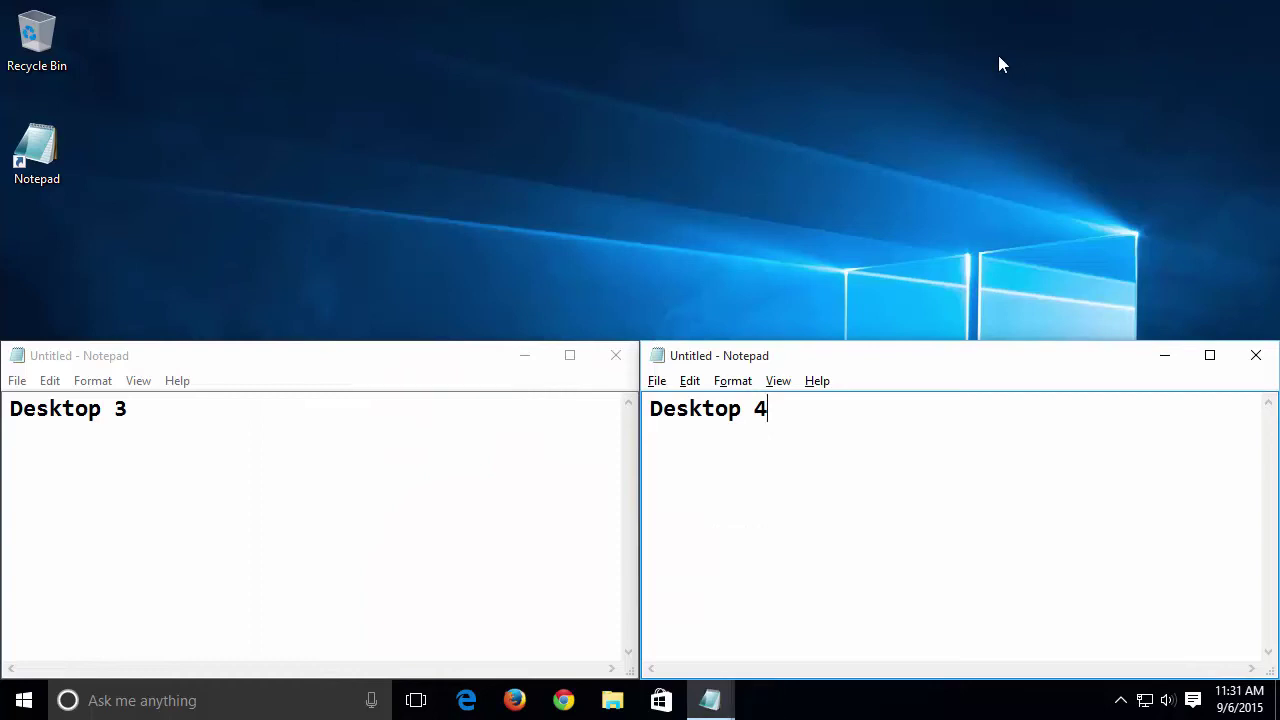
# - Cycle Alt+Tab through the four Notepad windows labelled Desktop 1 to Desktop 4
pyautogui.hotkey('alt', 'Tab')
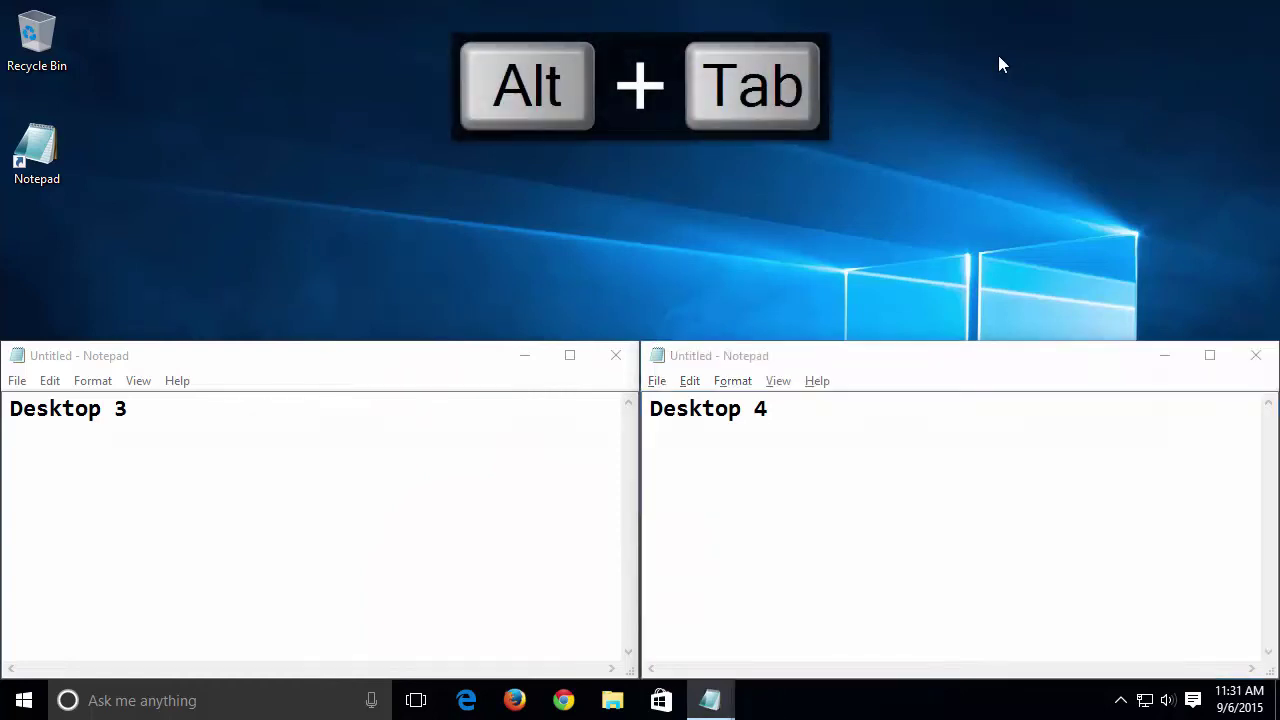
pyautogui.hotkey('alt', 'Tab')
pyautogui.hotkey('alt', 'Tab')
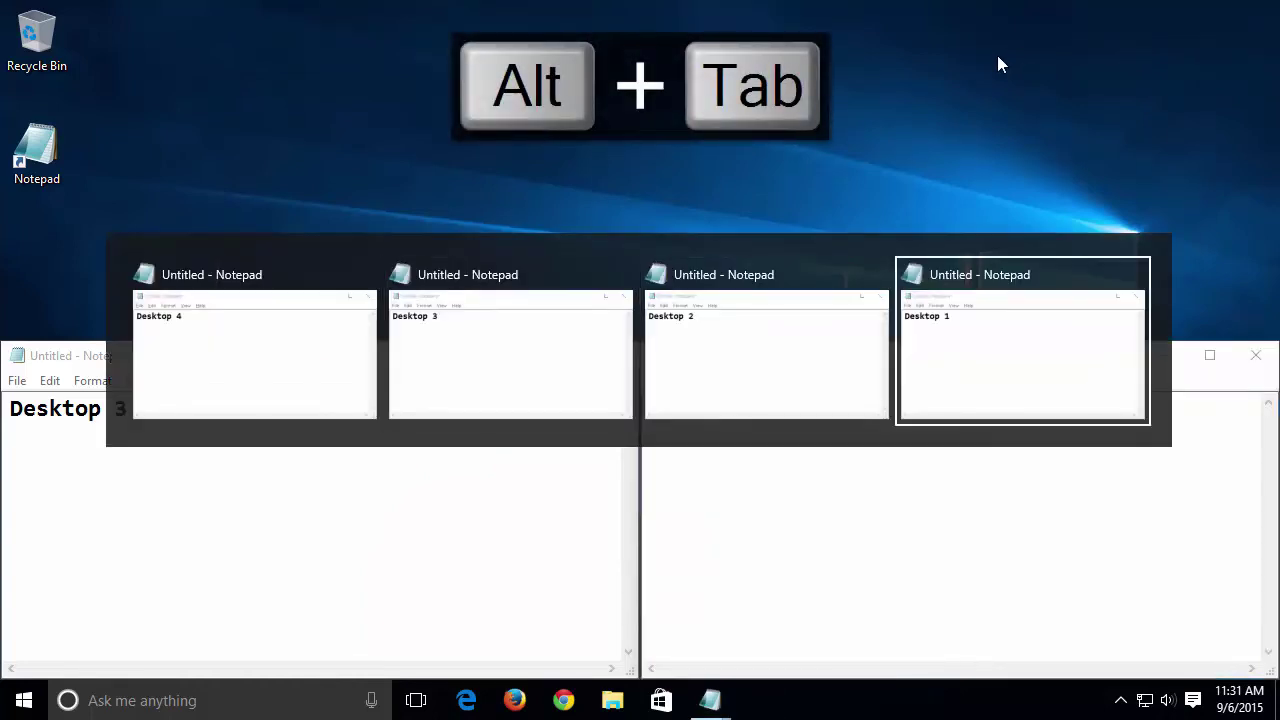
pyautogui.hotkey('alt', 'Tab')
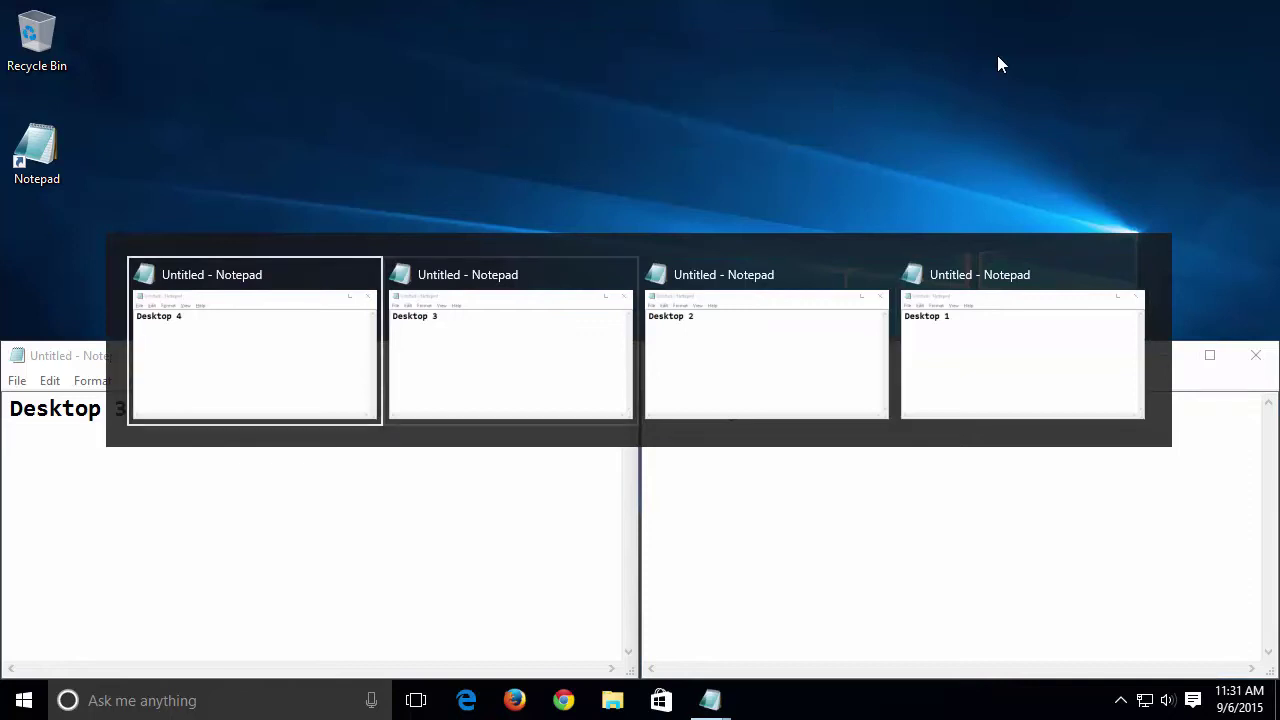
pyautogui.hotkey('alt', 'Tab')
pyautogui.hotkey('alt', 'Tab')
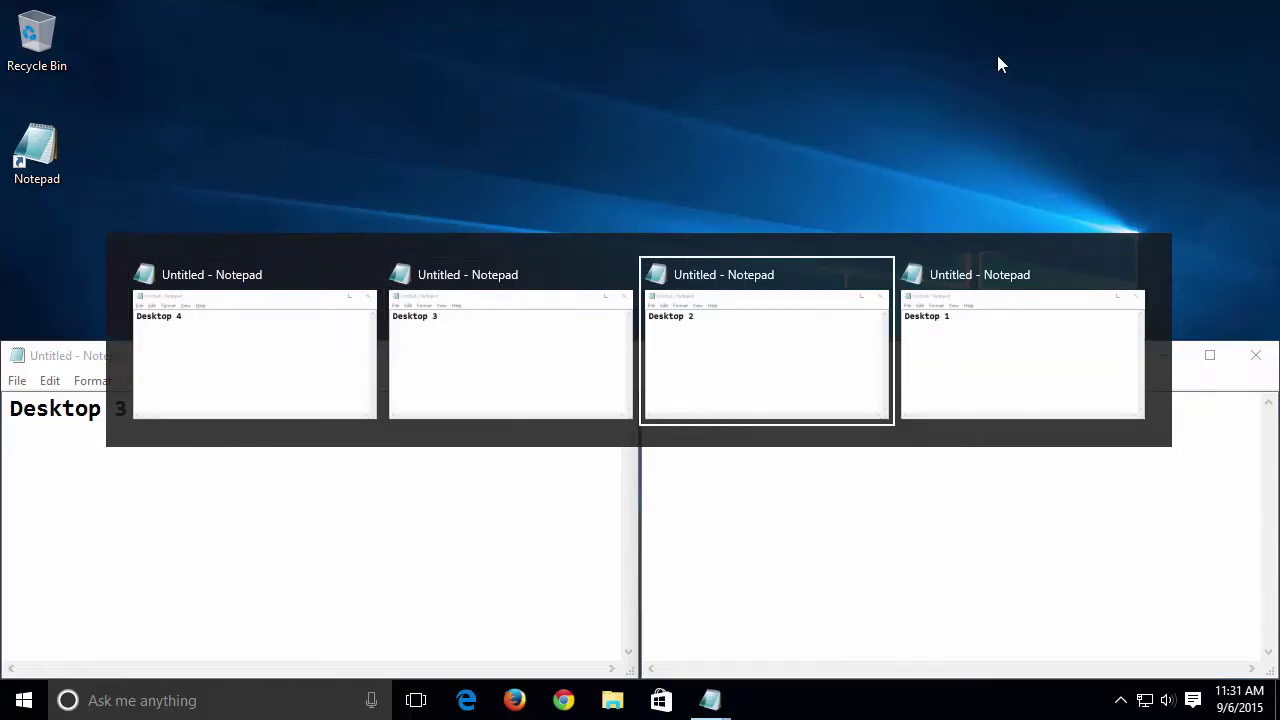
pyautogui.hotkey('alt', 'Tab')
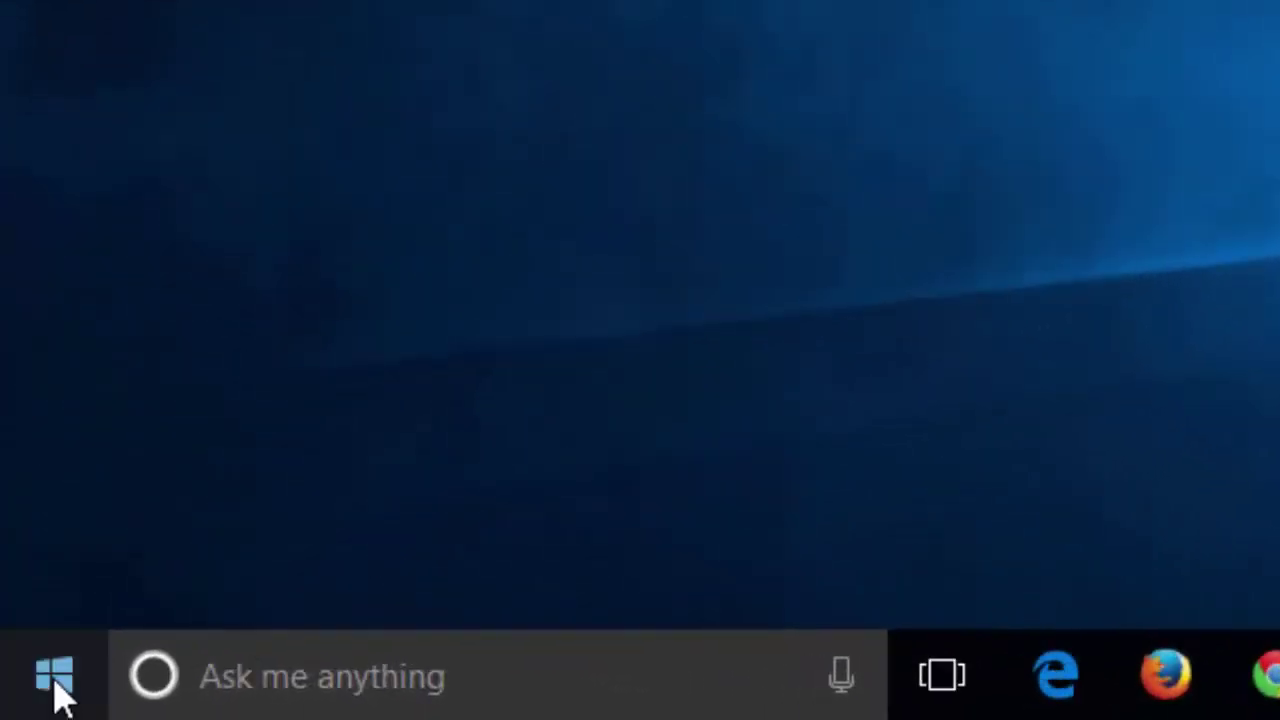
pyautogui.click(55, 695)
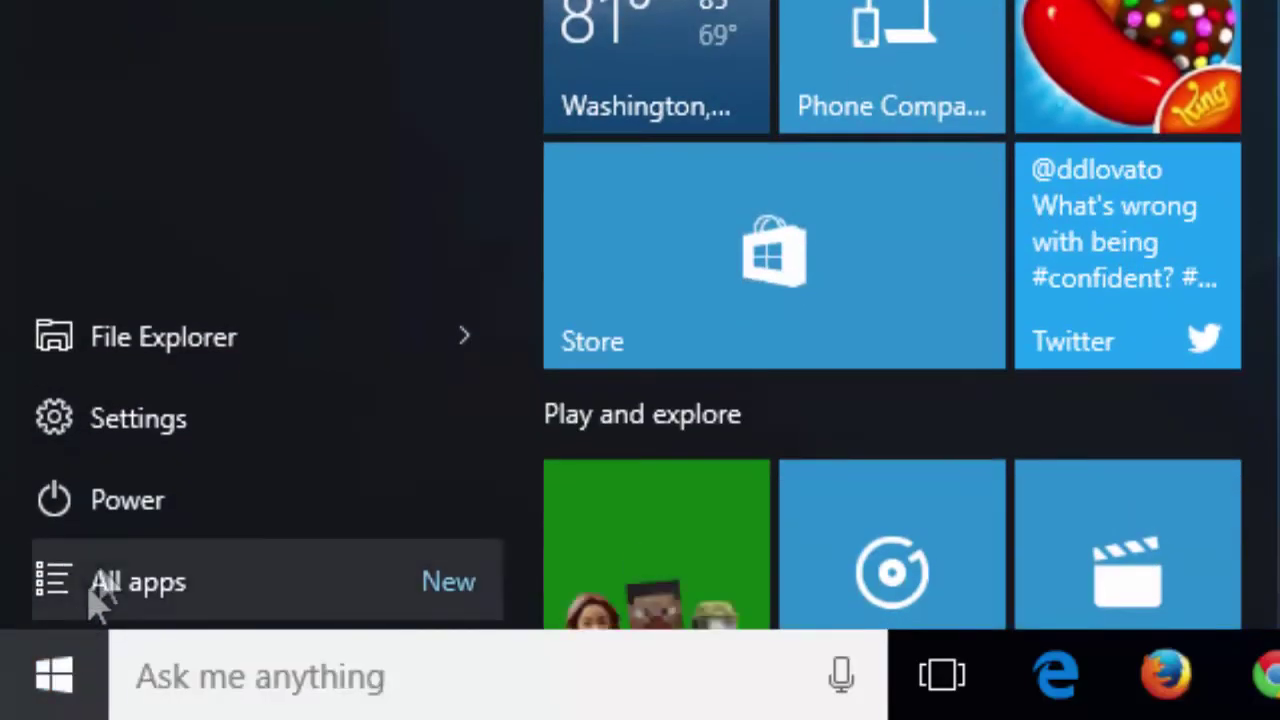
pyautogui.click(121, 508)
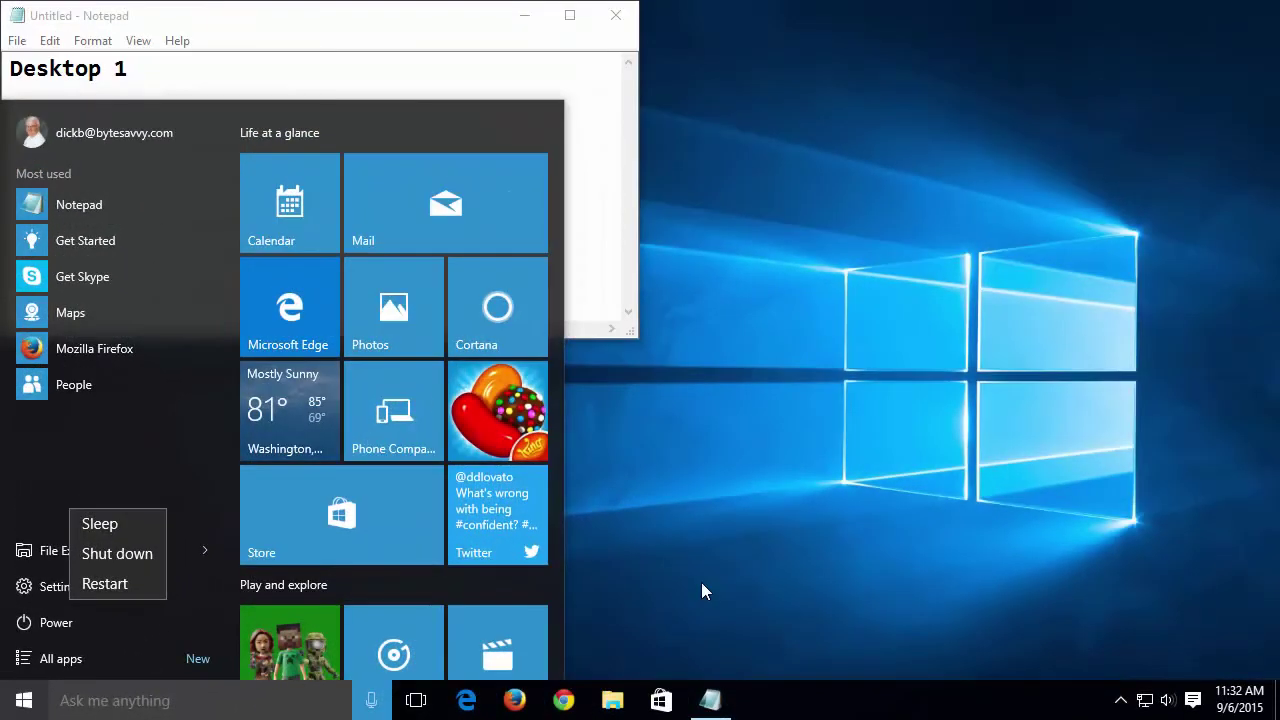
pyautogui.click(702, 590)
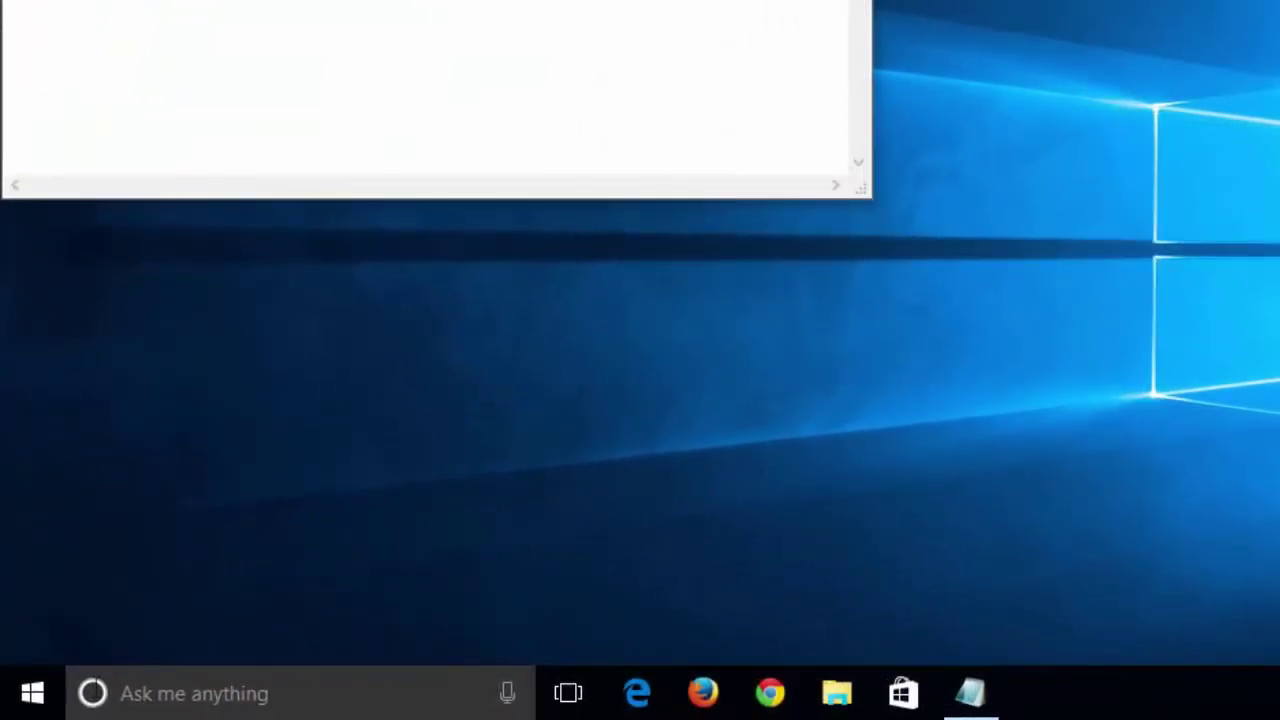
# - Tick Hibernate in Power Options' power button settings, save changes, and close the window
pyautogui.rightClick(34, 700)
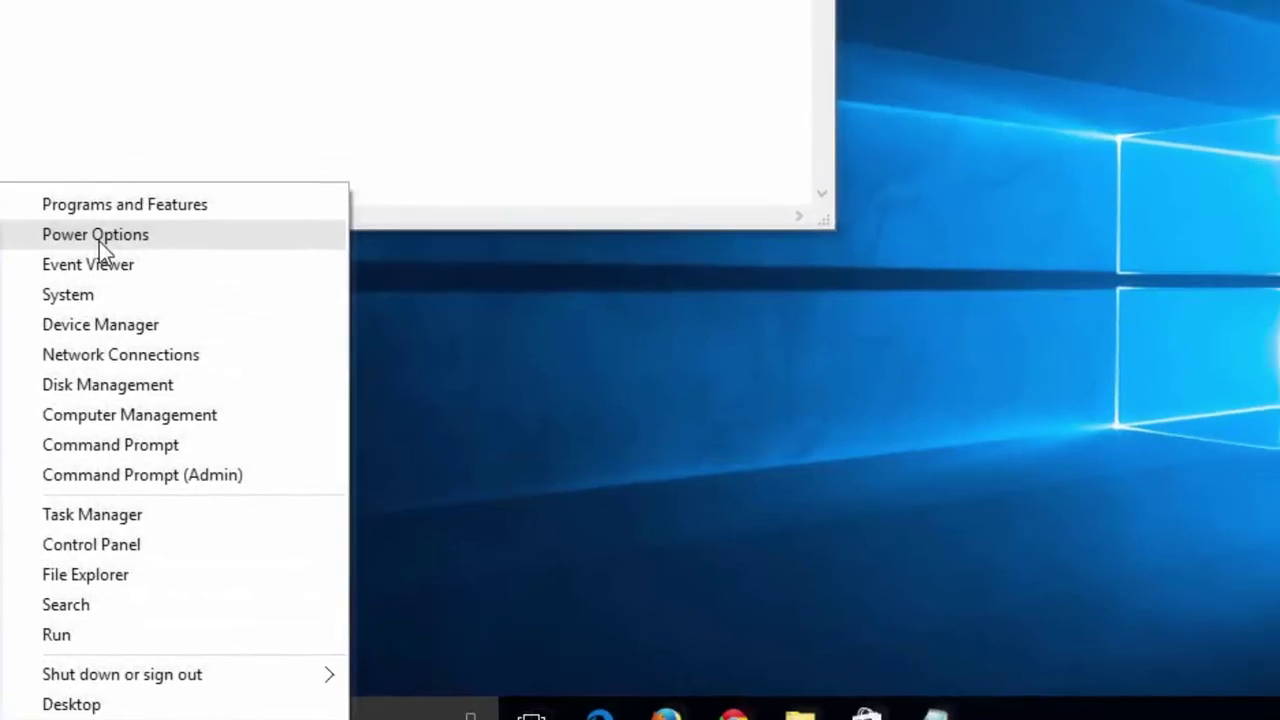
pyautogui.click(136, 210)
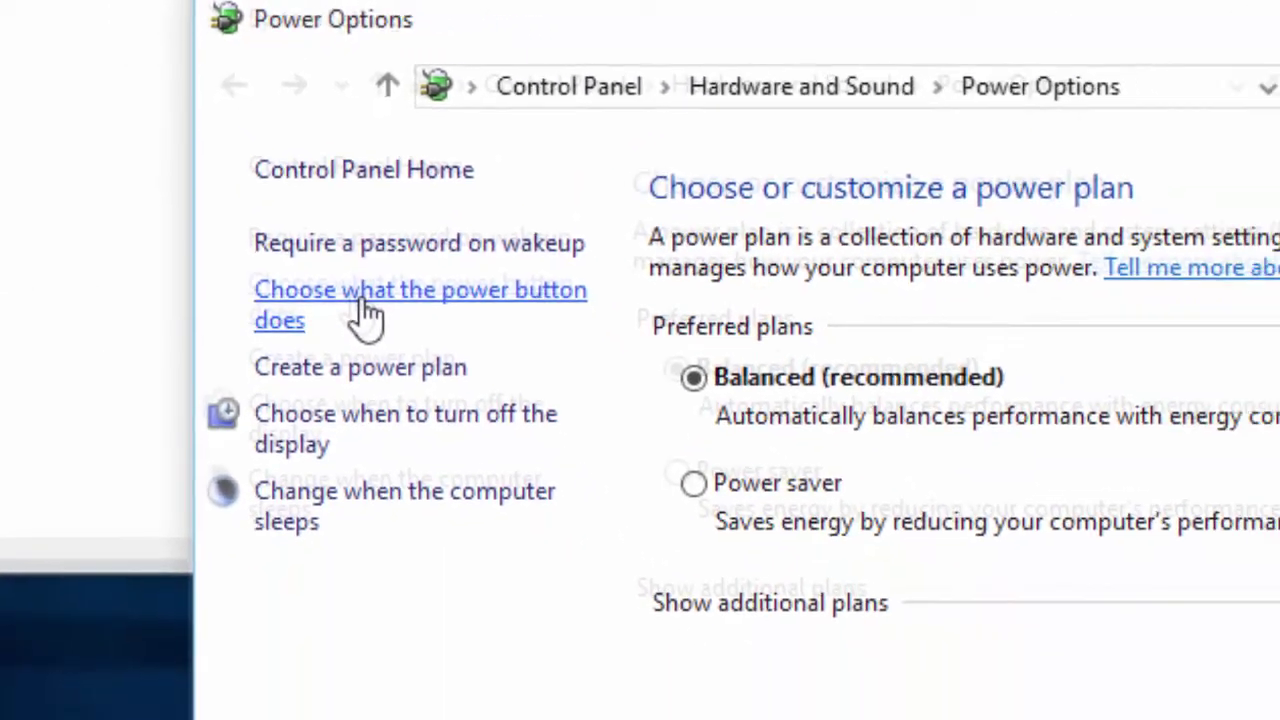
pyautogui.click(490, 420)
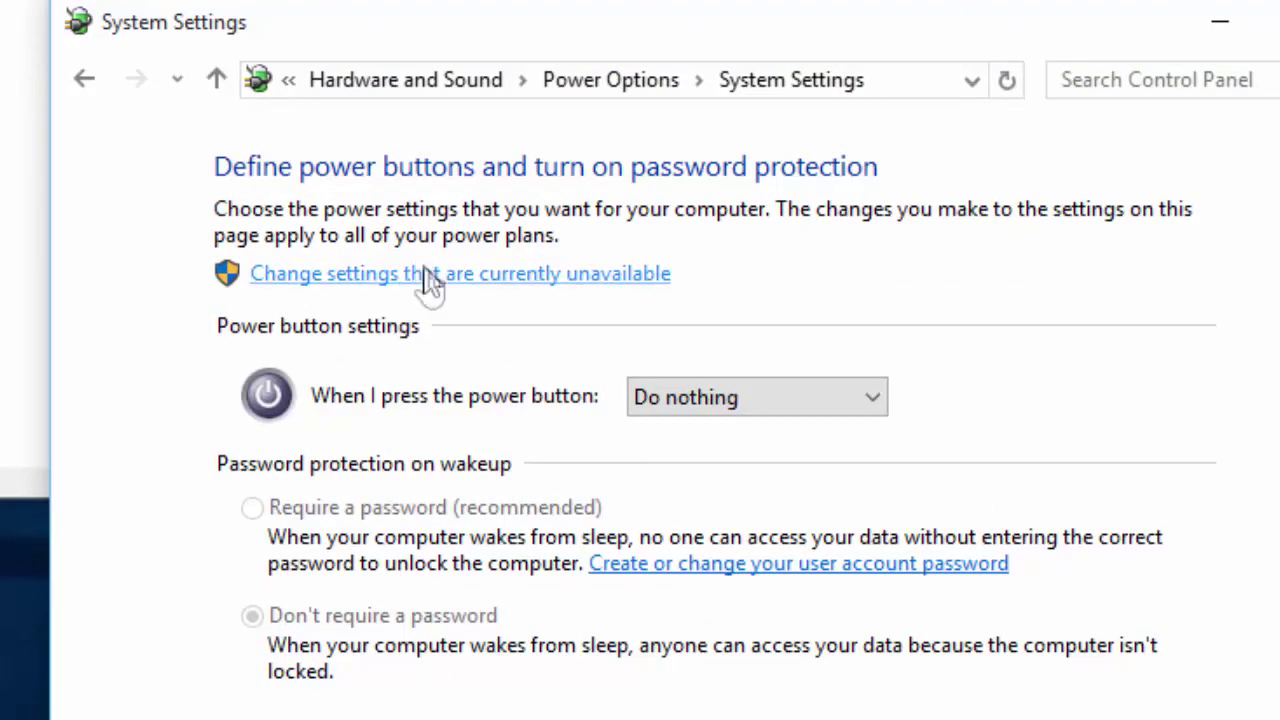
pyautogui.click(485, 283)
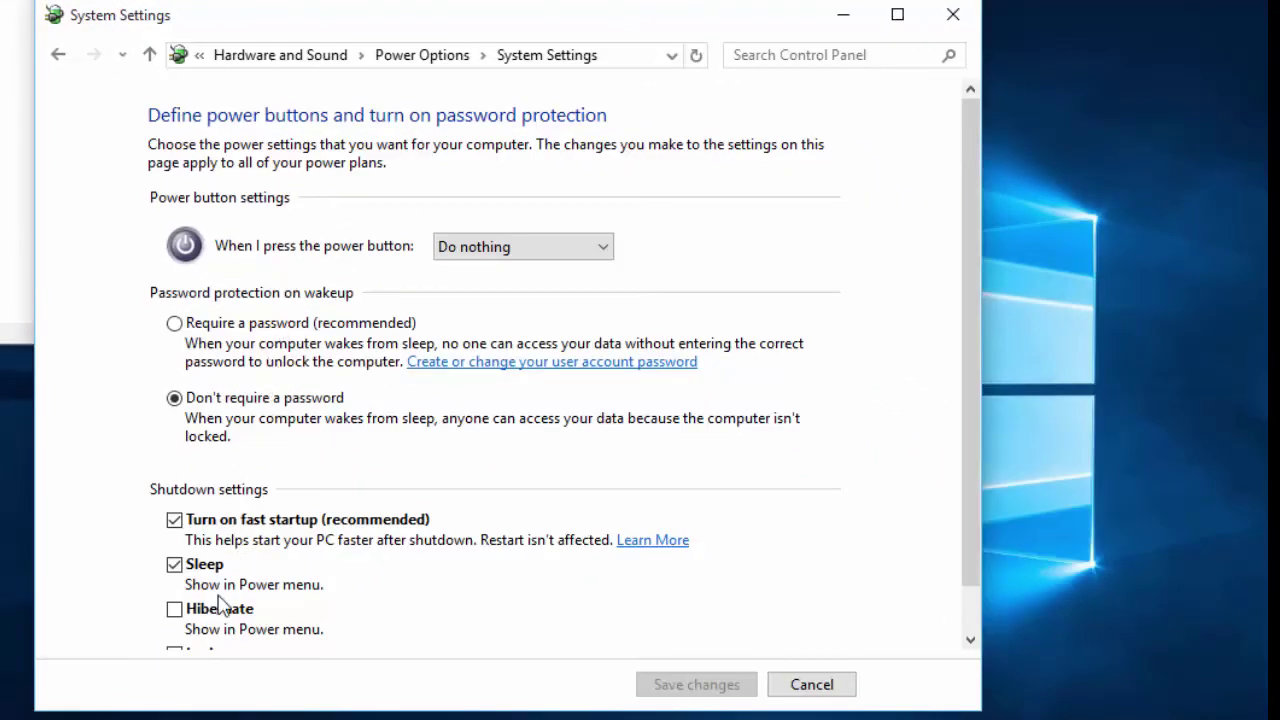
pyautogui.click(174, 610)
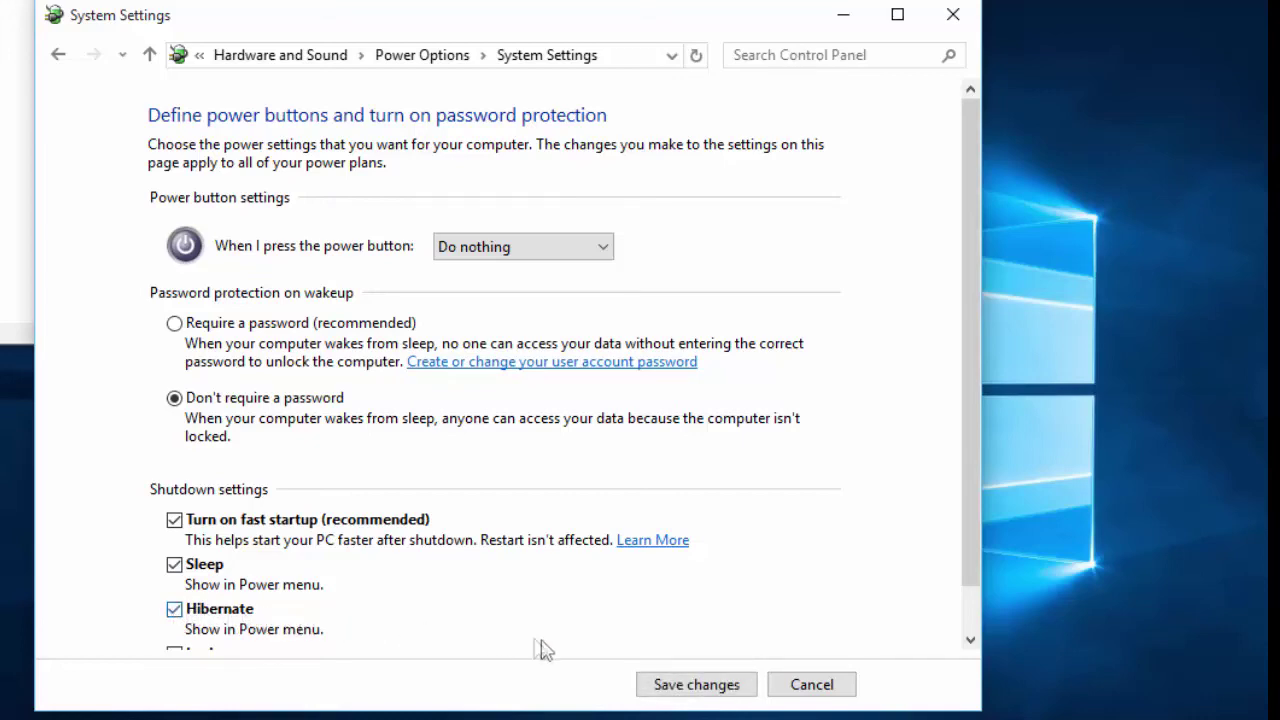
pyautogui.click(690, 686)
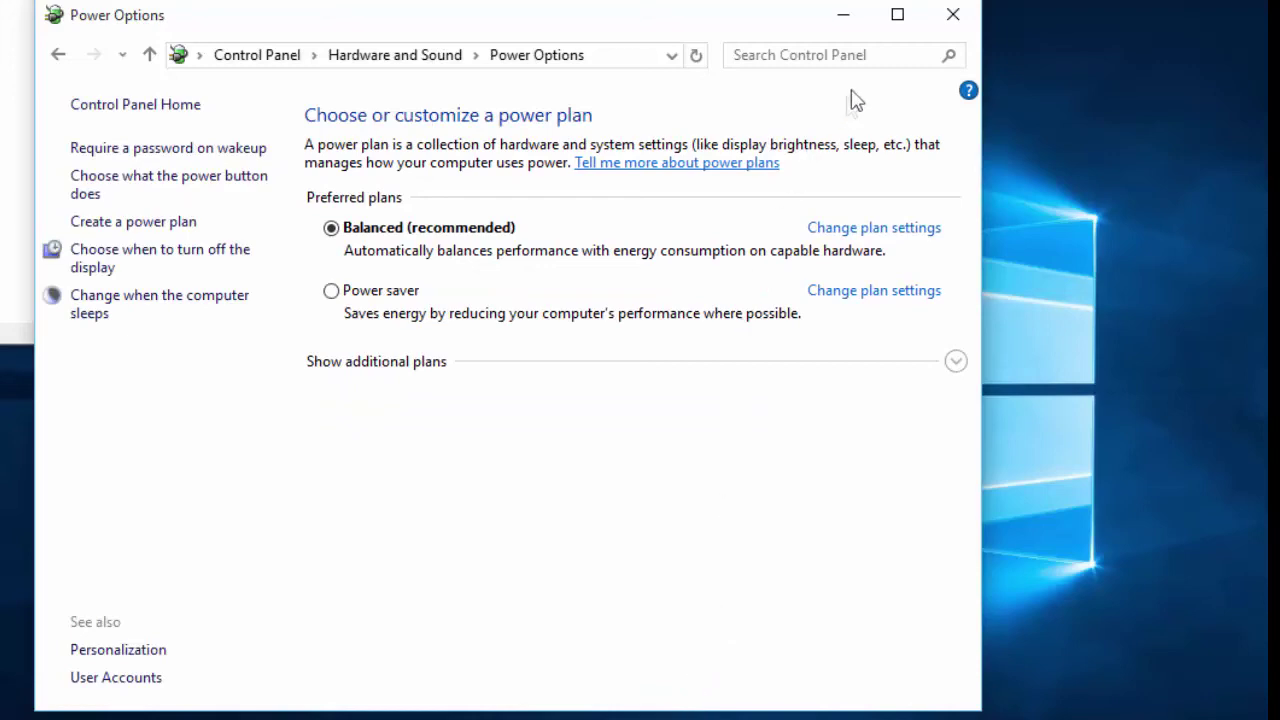
pyautogui.click(953, 14)
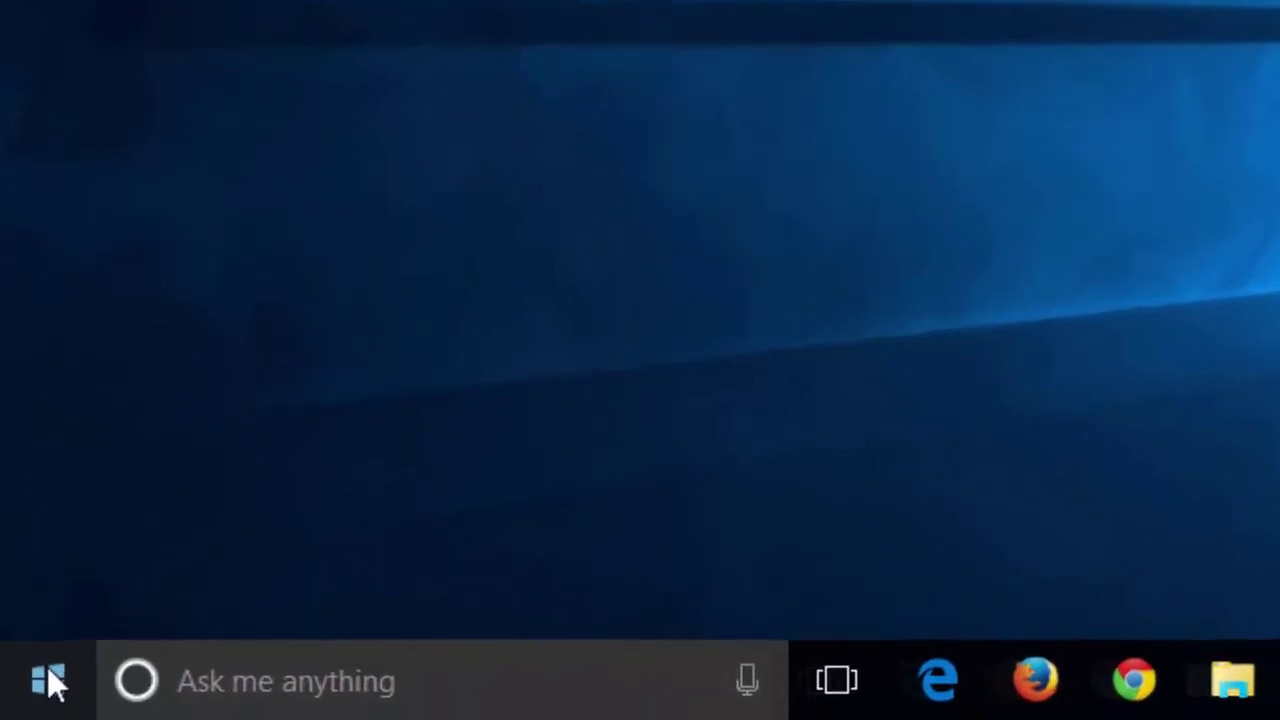
pyautogui.click(24, 700)
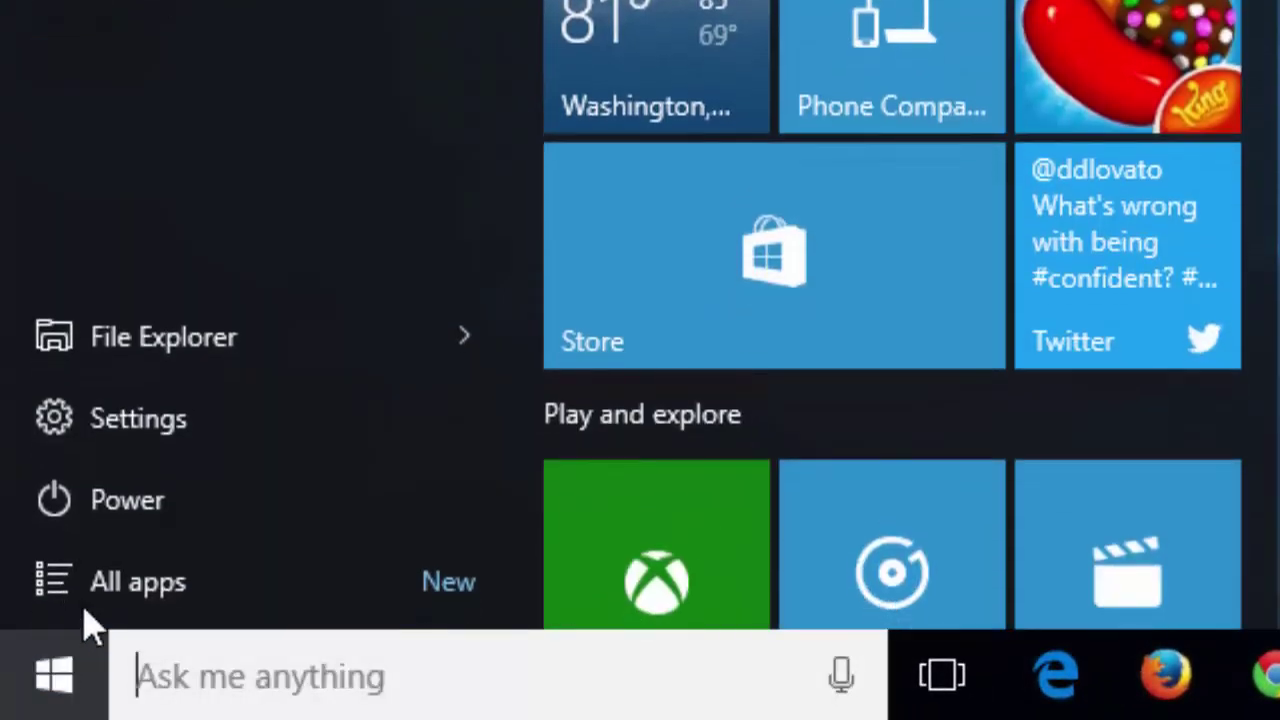
pyautogui.click(131, 508)
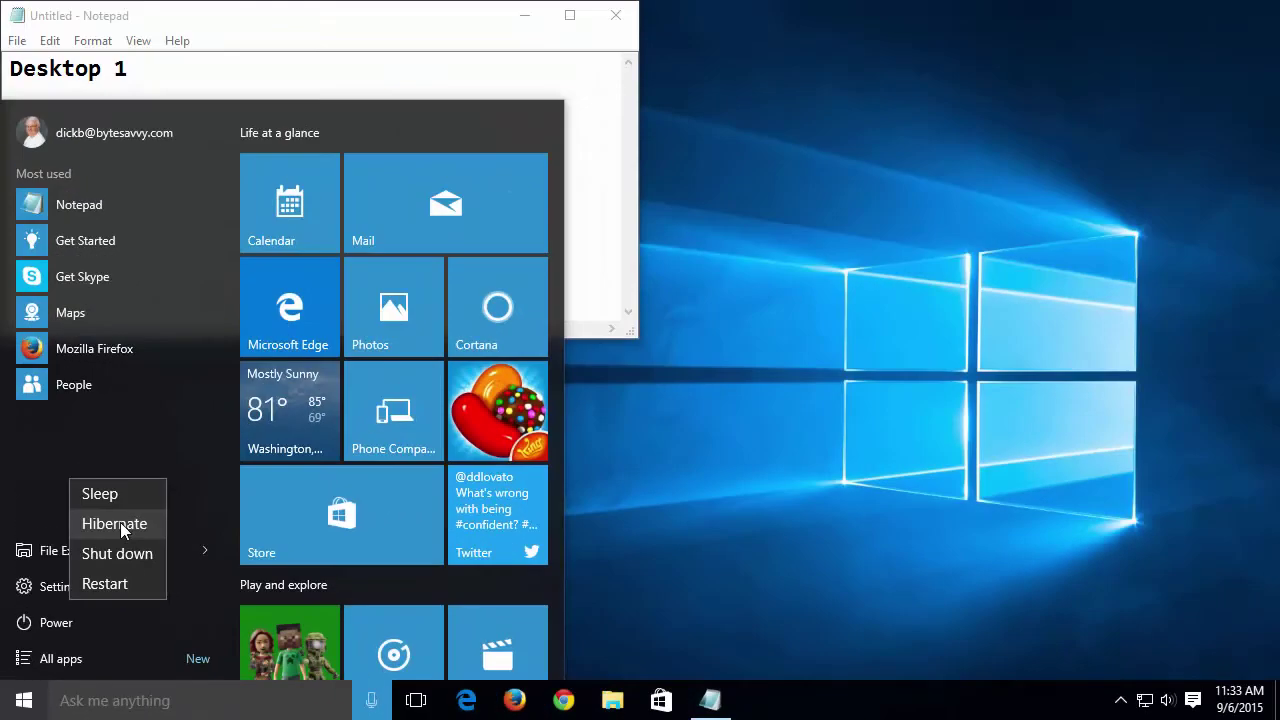
pyautogui.click(673, 559)
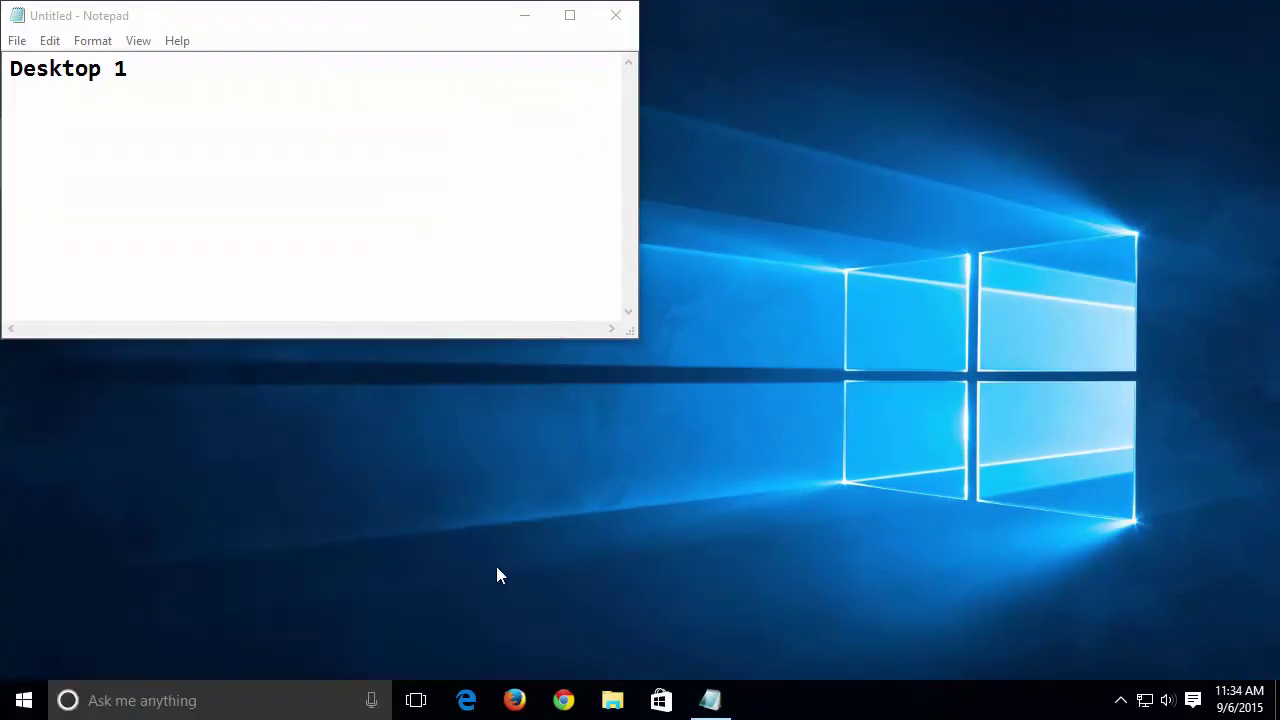